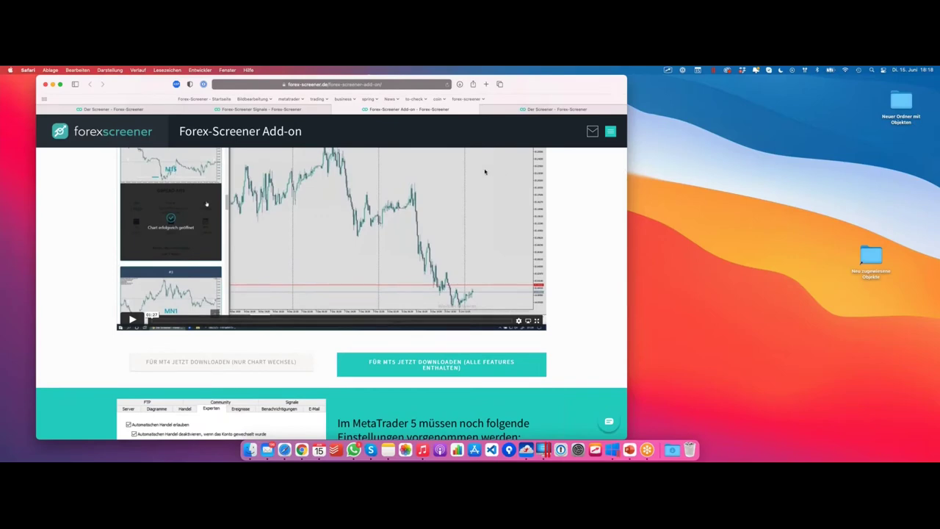
Return to the open Der Screener page showing the RSI results and close its navigation menu.
scroll(481, 172, "up", 5)
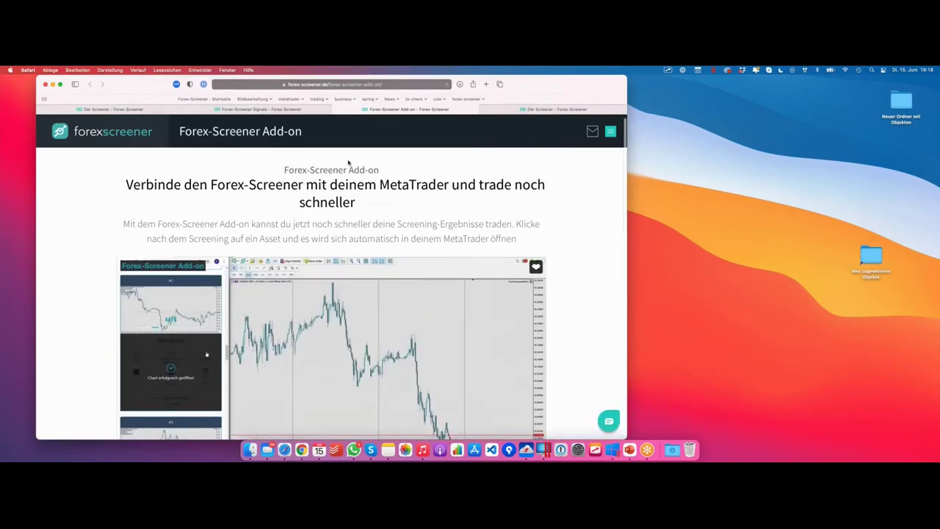
left_click(145, 110)
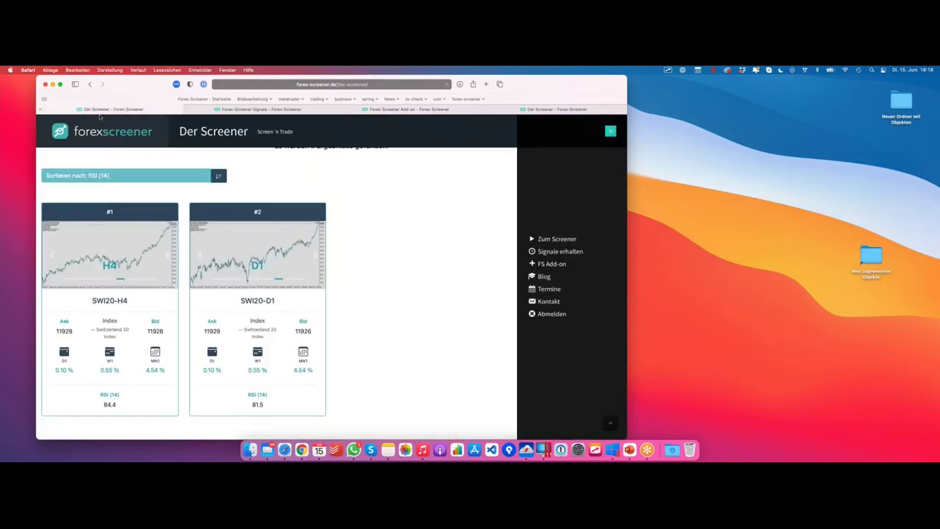
left_click(612, 134)
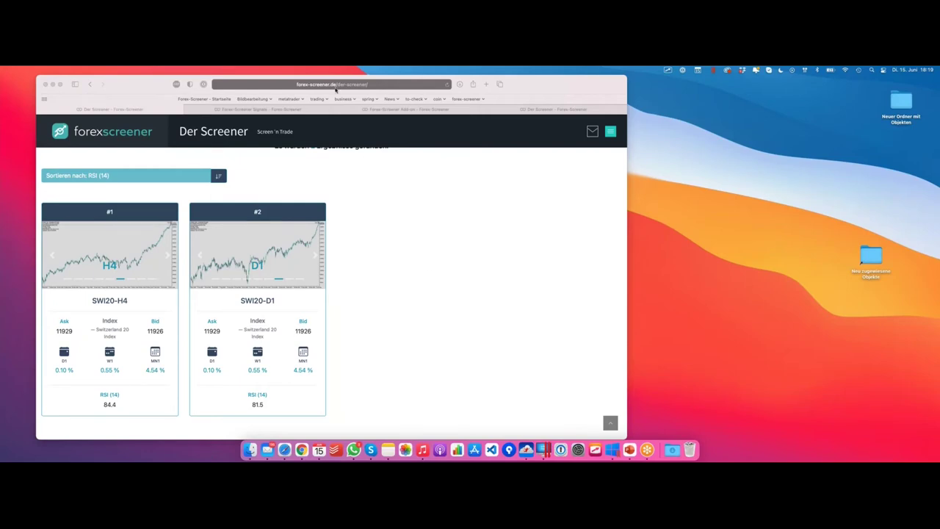
Set the SuperTrend filter to Aufwärtstrend in the screener's Basic Filter section.
left_click(411, 287)
scroll(371, 243, "up", 2)
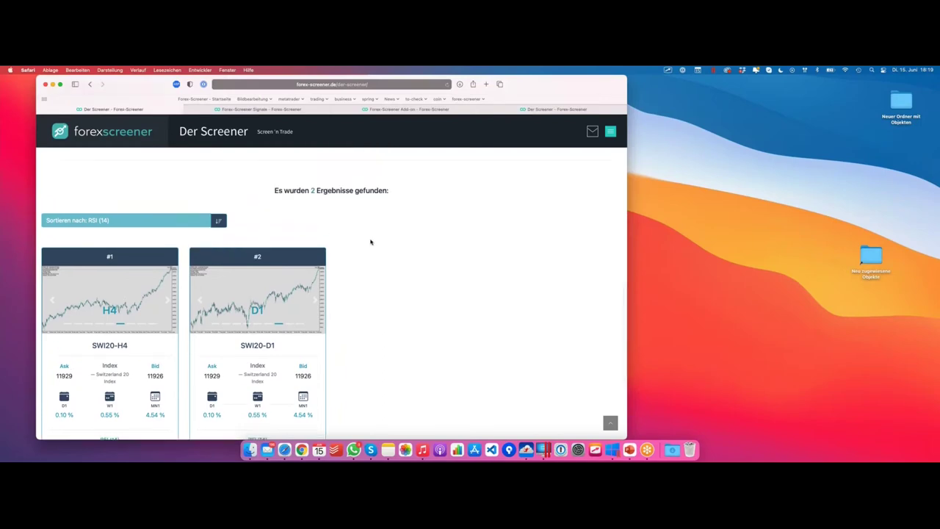
scroll(371, 242, "up", 10)
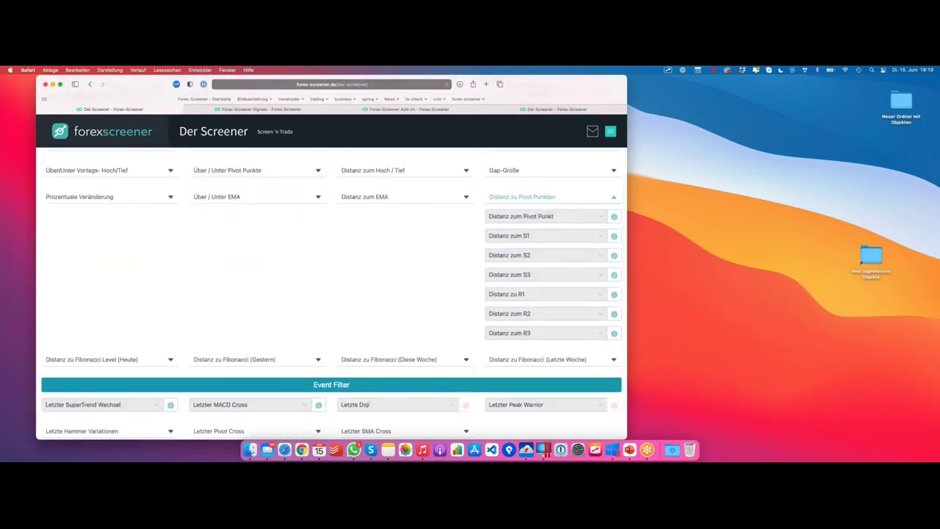
scroll(373, 239, "up", 5)
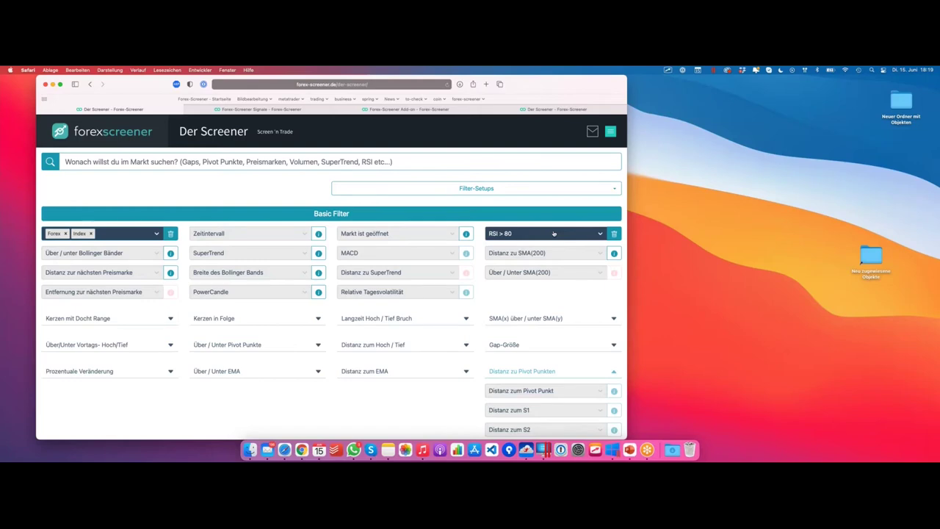
left_click(250, 257)
left_click(226, 272)
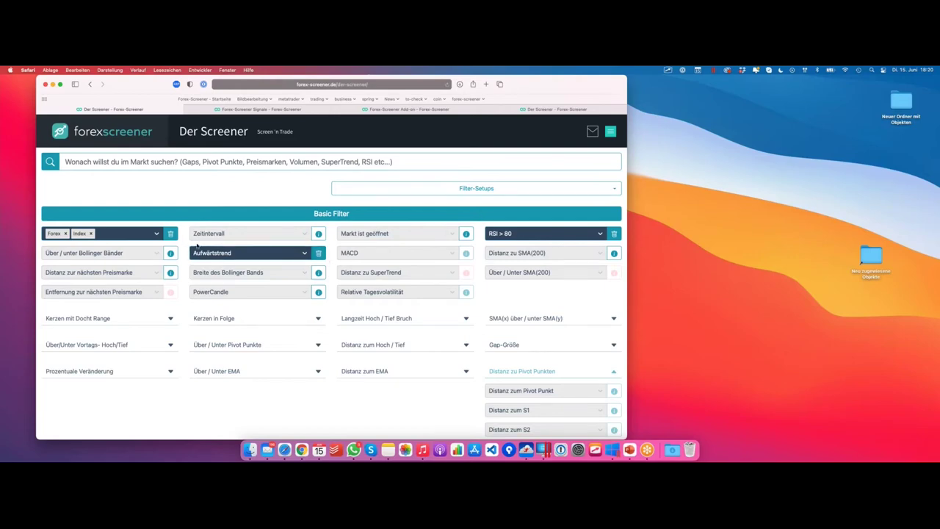
left_click(224, 257)
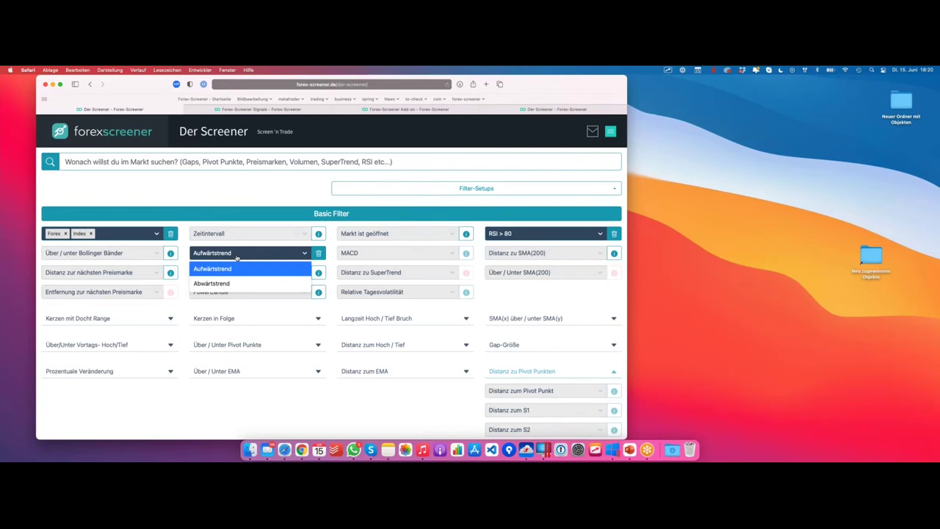
left_click(290, 202)
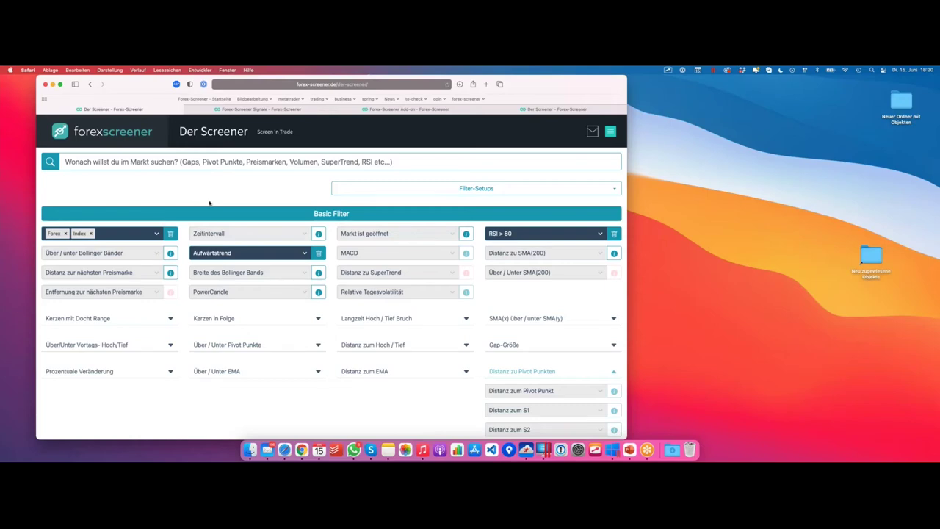
Clear the RSI, SuperTrend and Asset-Kategorie filters.
left_click(614, 233)
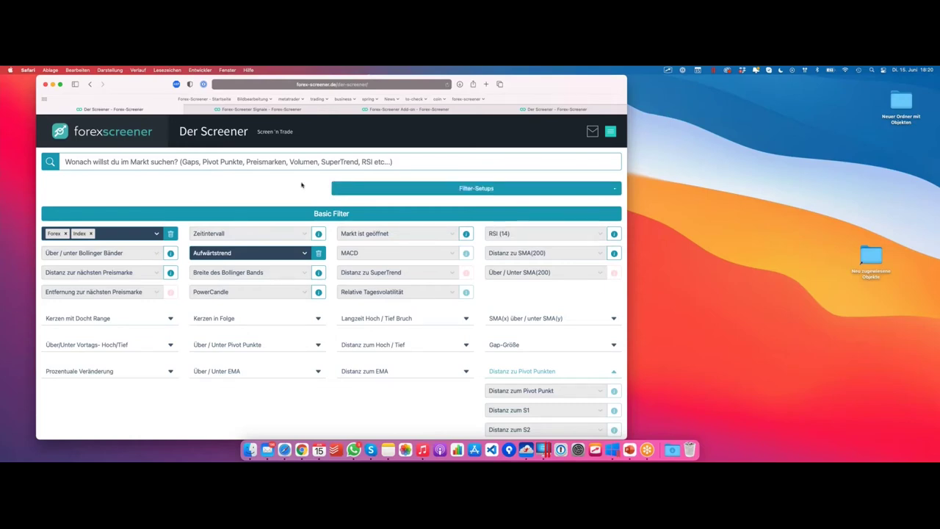
left_click(318, 253)
left_click(170, 233)
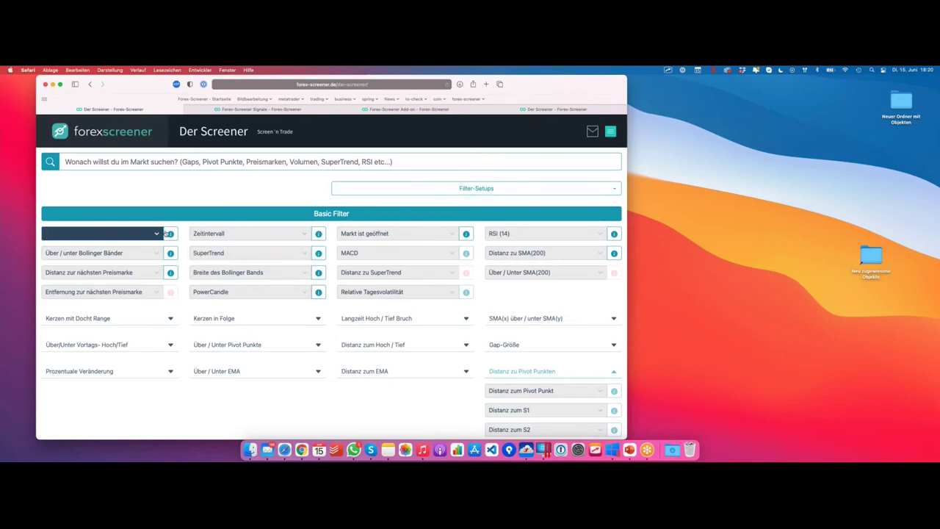
Search the screener filters for "verä" and expand the Prozentuale Veränderung group.
scroll(191, 193, "down", 1)
scroll(186, 178, "up", 2)
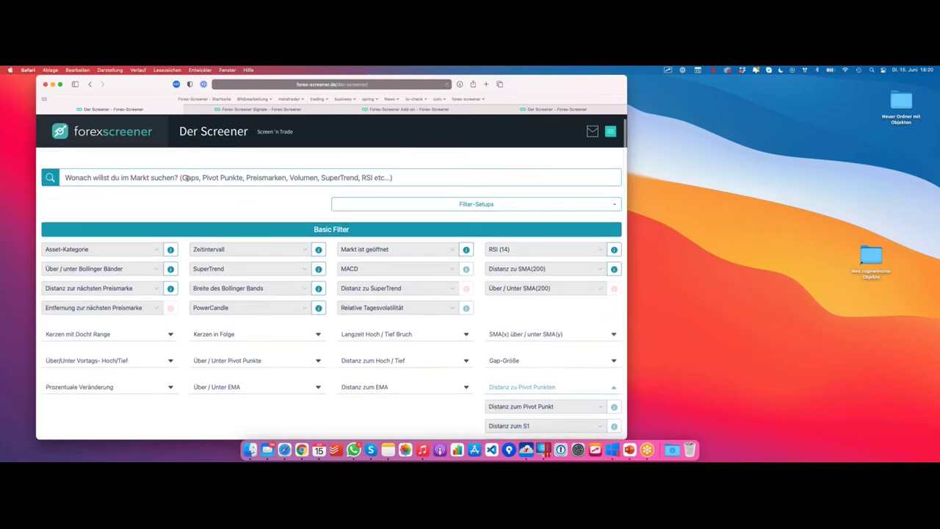
left_click(186, 178)
type("verä")
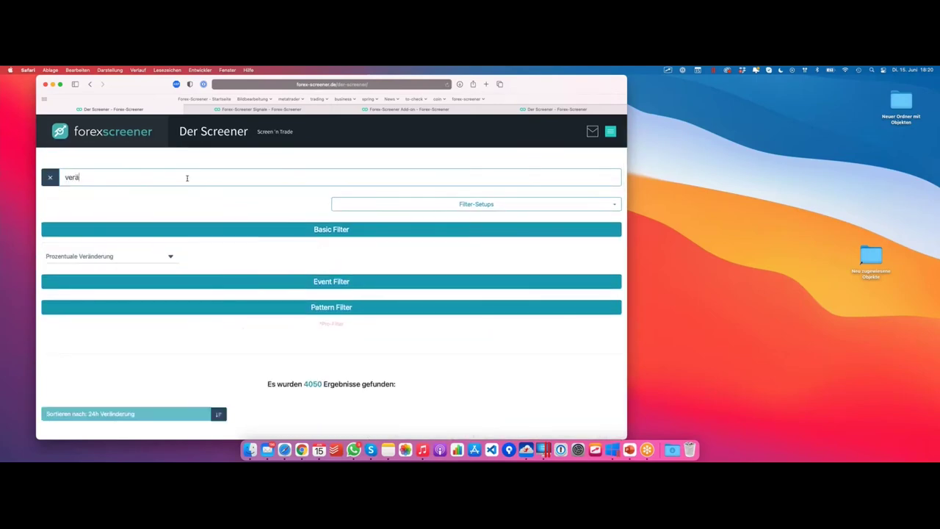
left_click(137, 256)
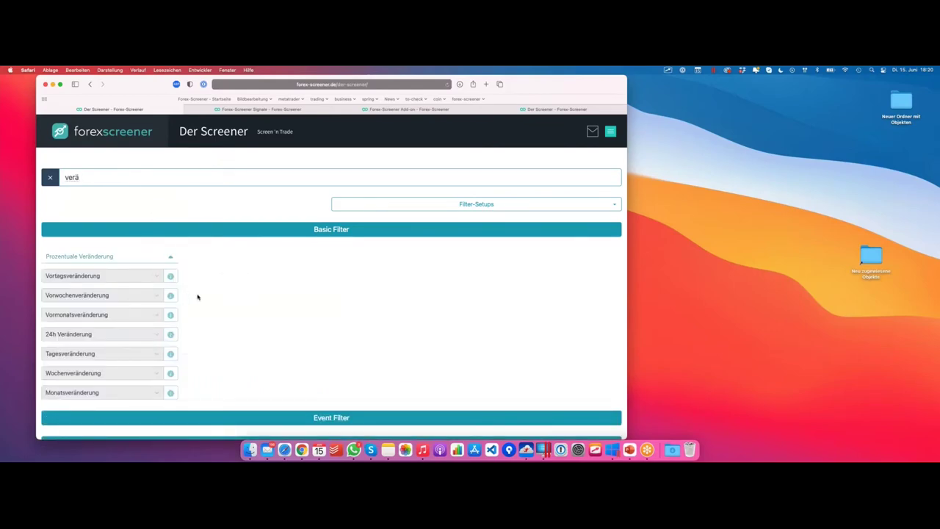
Set the daily change filter to Tagesveränderung < -0.1%.
scroll(198, 297, "down", 1)
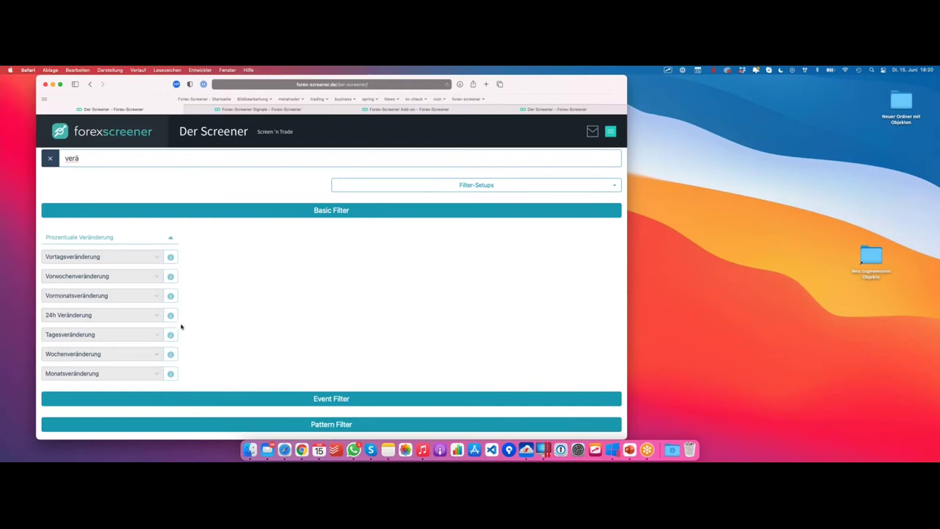
left_click(135, 335)
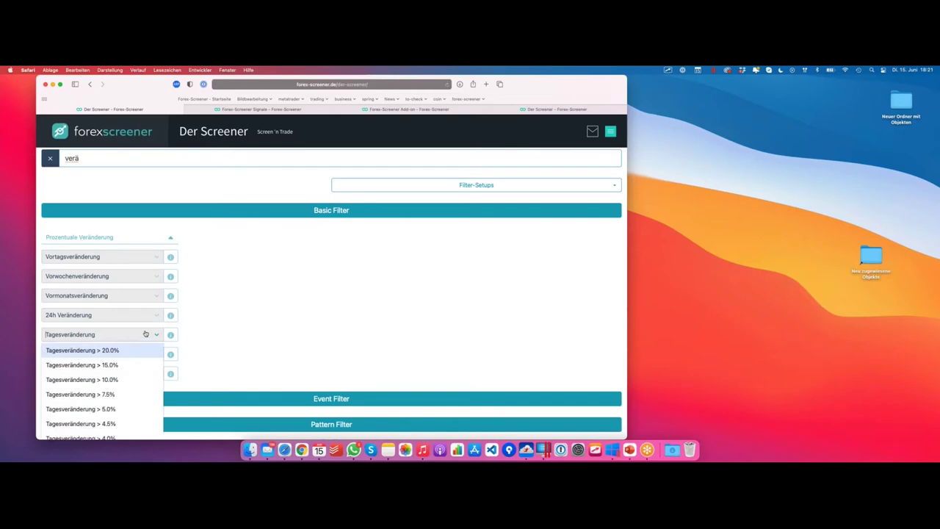
scroll(134, 354, "down", 2)
scroll(134, 355, "down", 6)
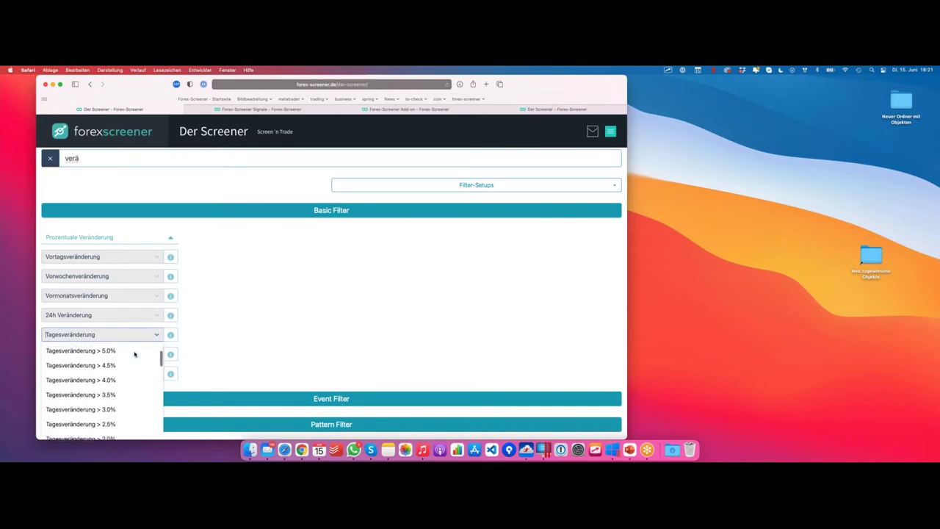
scroll(134, 355, "down", 5)
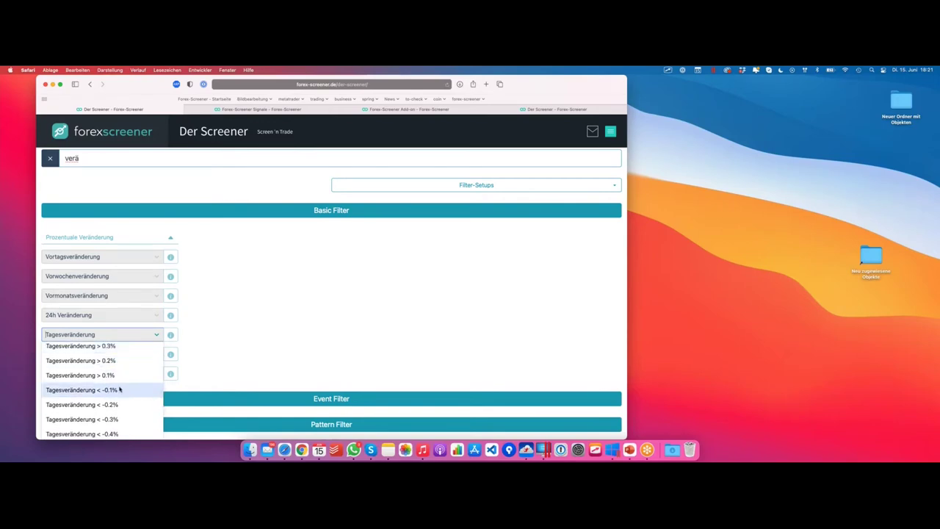
left_click(120, 390)
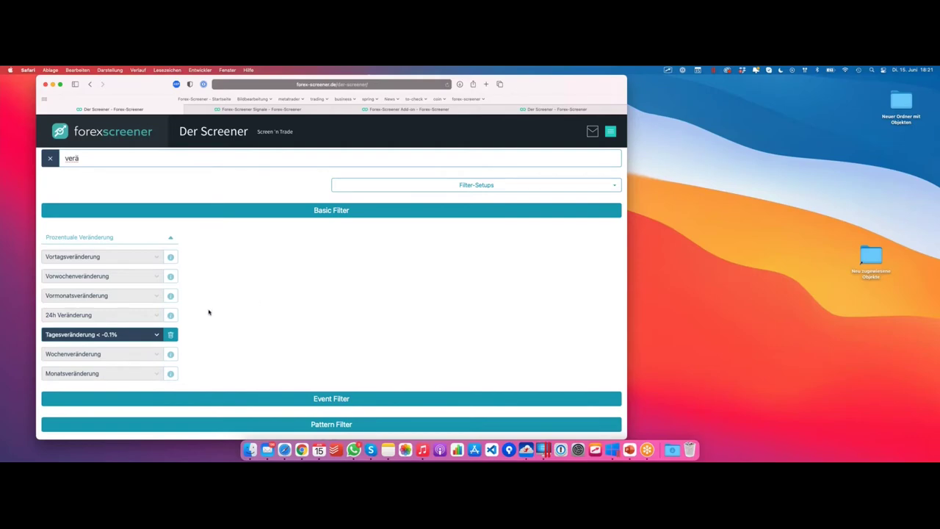
Set the weekly change filter to Wochenveränderung > 0.1%.
left_click(115, 357)
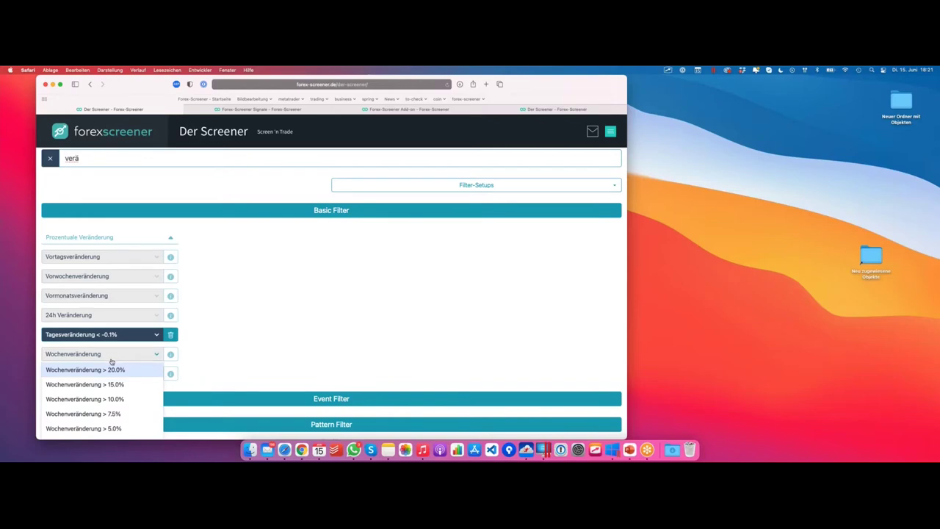
scroll(123, 375, "down", 5)
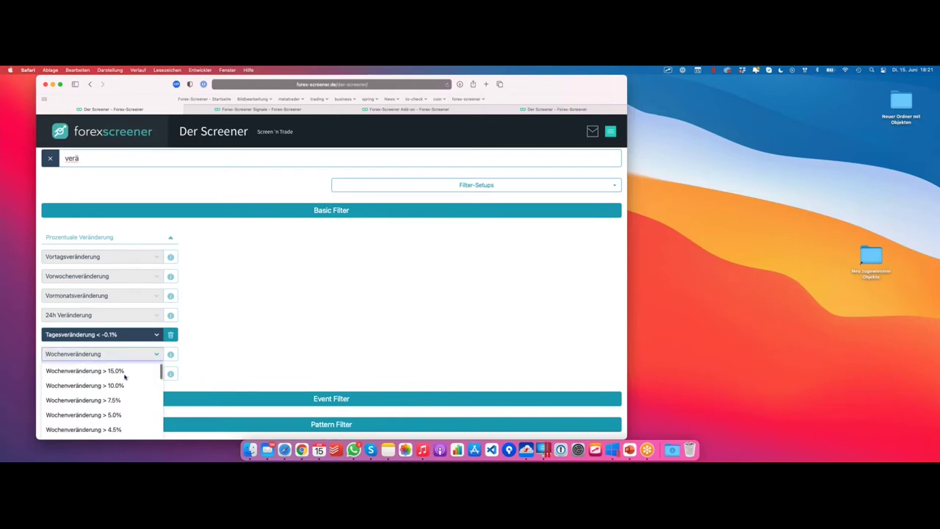
scroll(123, 378, "down", 4)
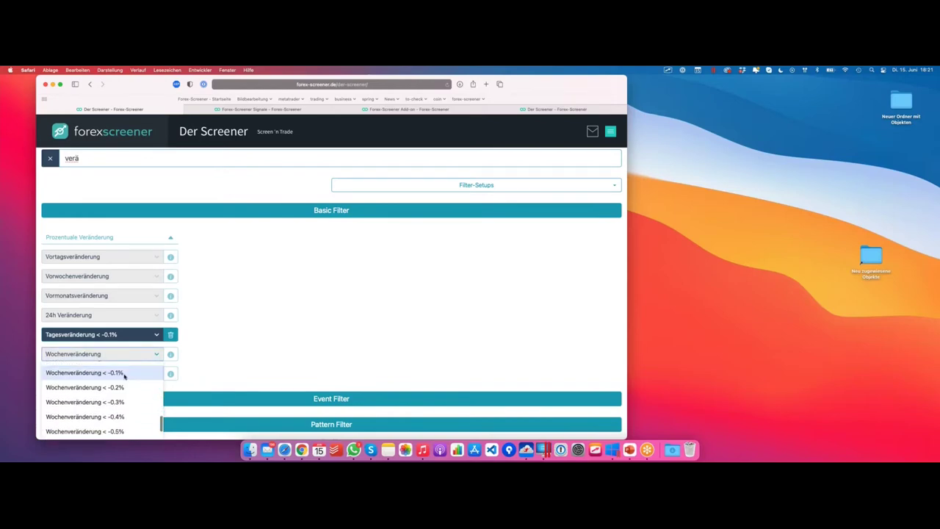
left_click(120, 383)
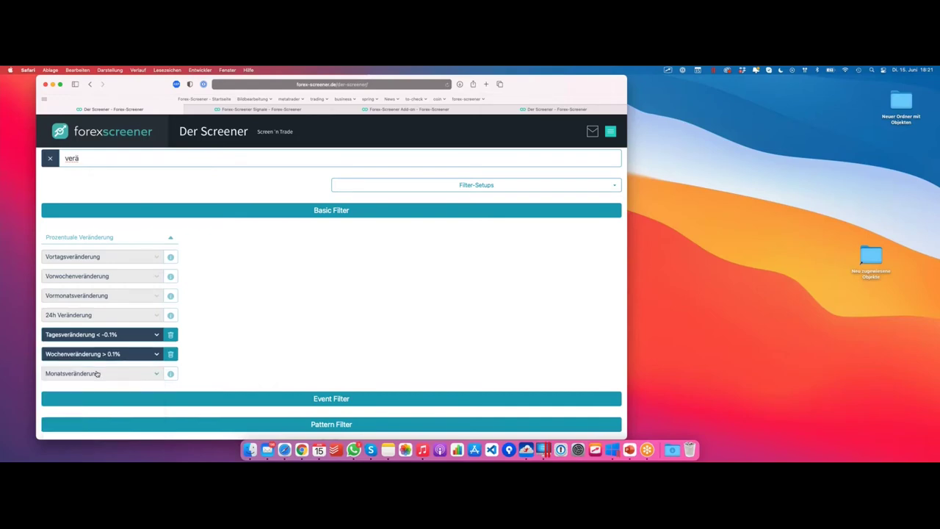
Set the monthly change filter to Monatsveränderung > 0.1%.
left_click(129, 374)
scroll(124, 395, "down", 5)
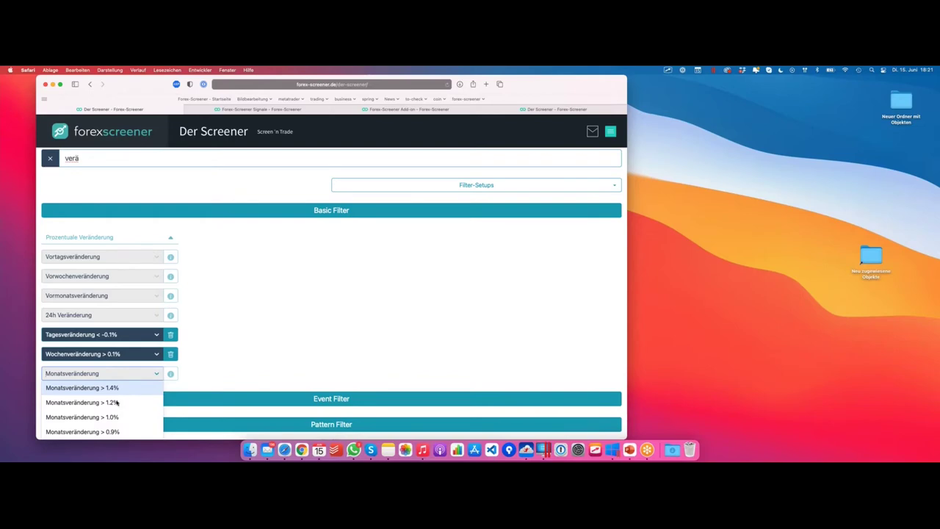
scroll(115, 403, "down", 1)
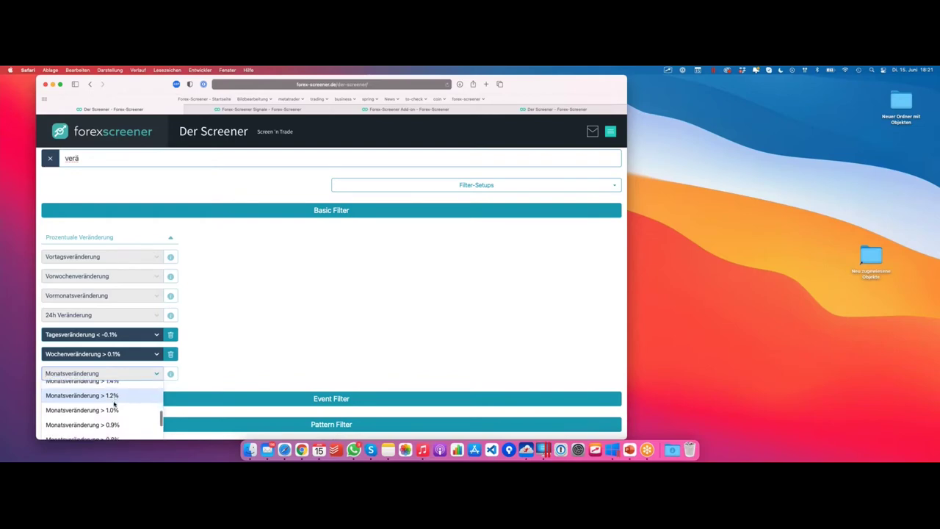
scroll(114, 403, "down", 5)
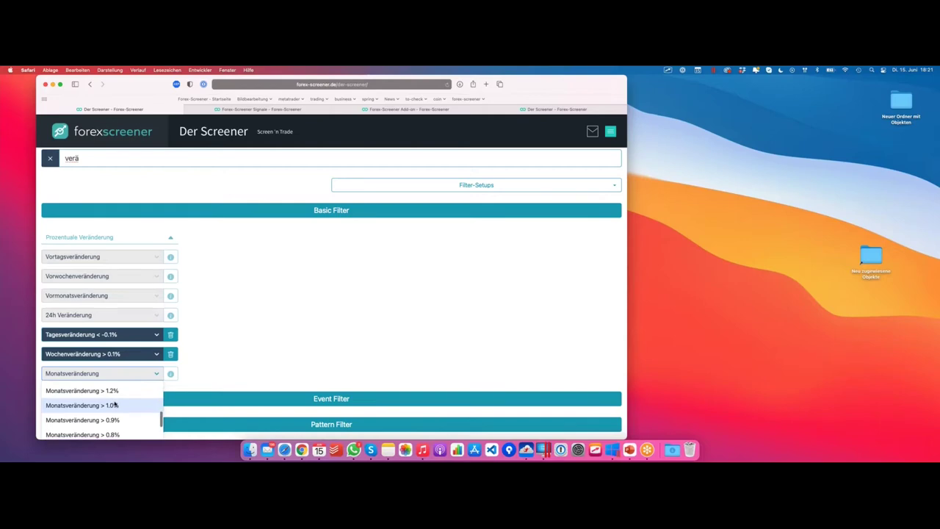
scroll(115, 404, "down", 3)
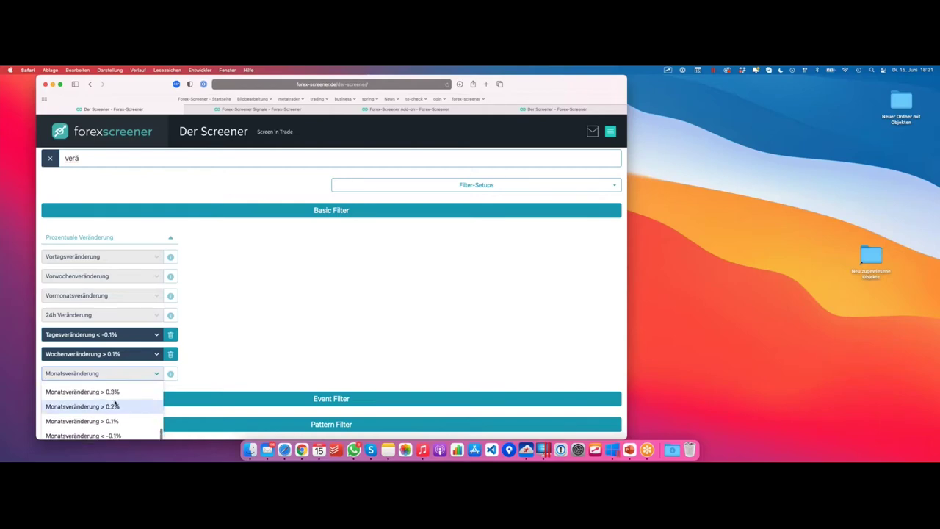
left_click(114, 408)
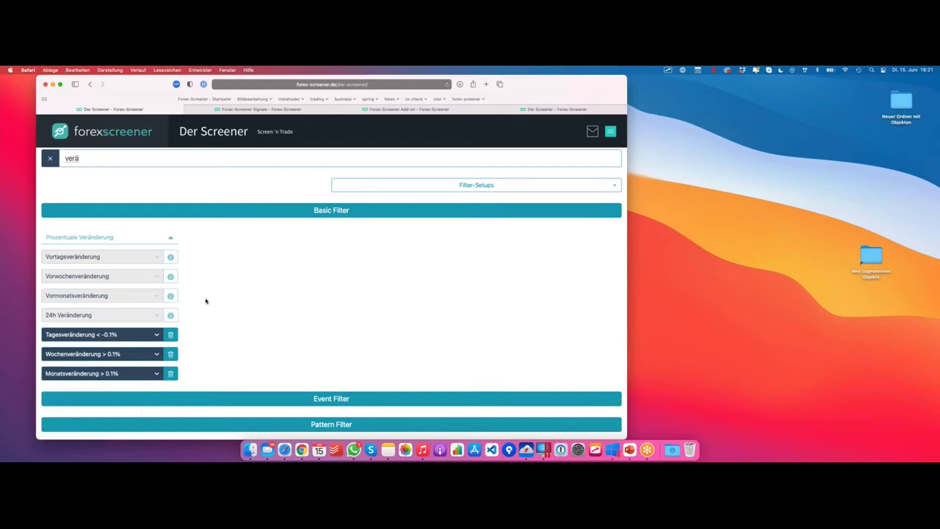
Sort the screening results by Tagesveränderung and look over the first result cards.
scroll(218, 302, "down", 5)
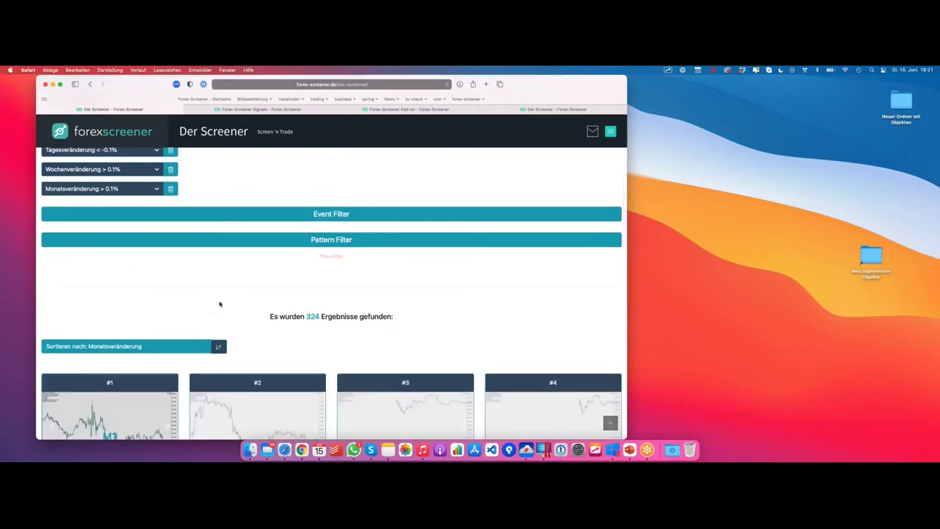
scroll(219, 303, "up", 3)
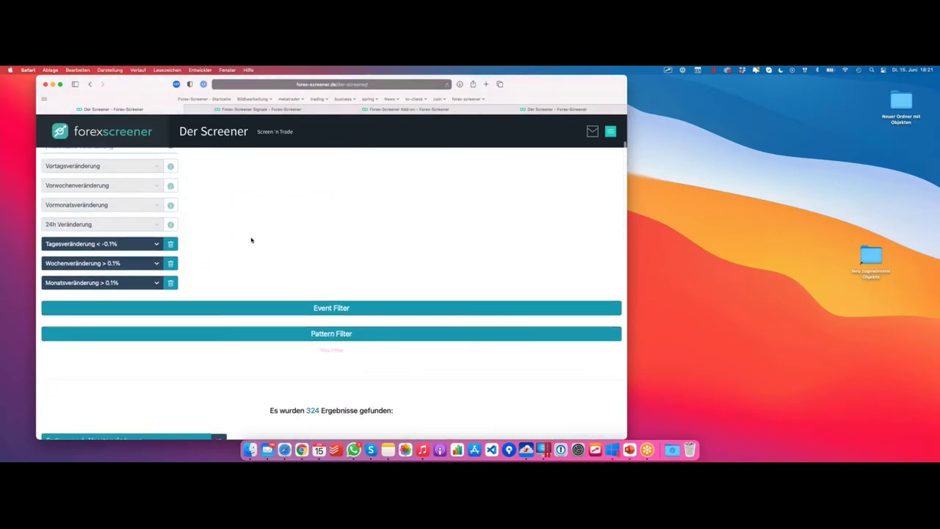
scroll(252, 240, "down", 3)
scroll(323, 319, "down", 4)
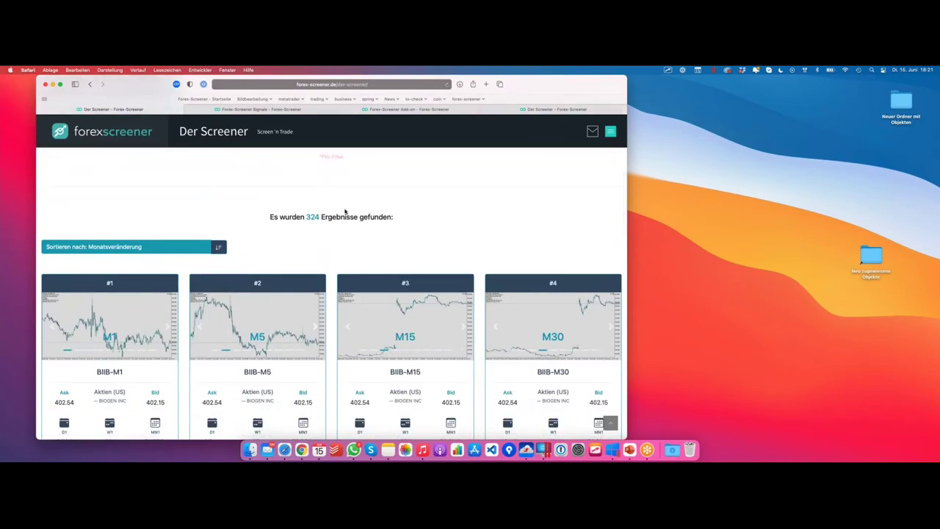
left_click(165, 250)
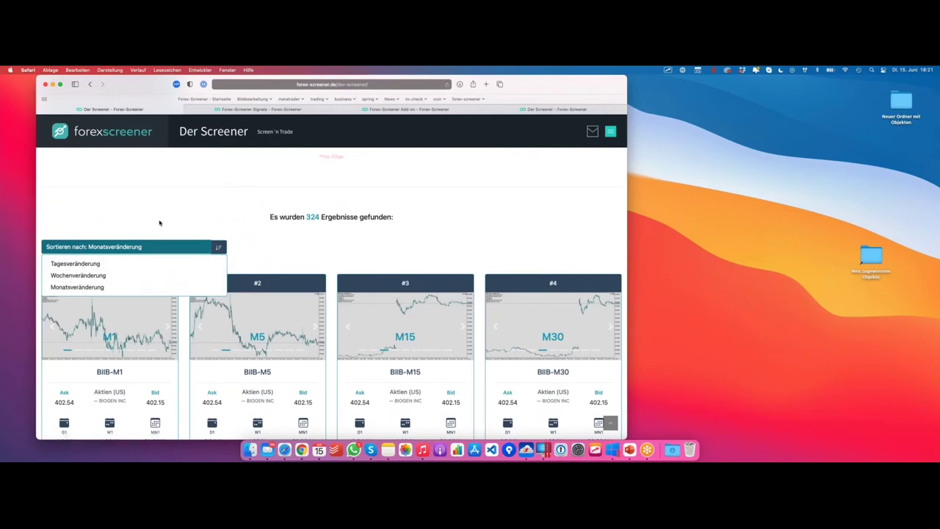
left_click(115, 223)
left_click(120, 243)
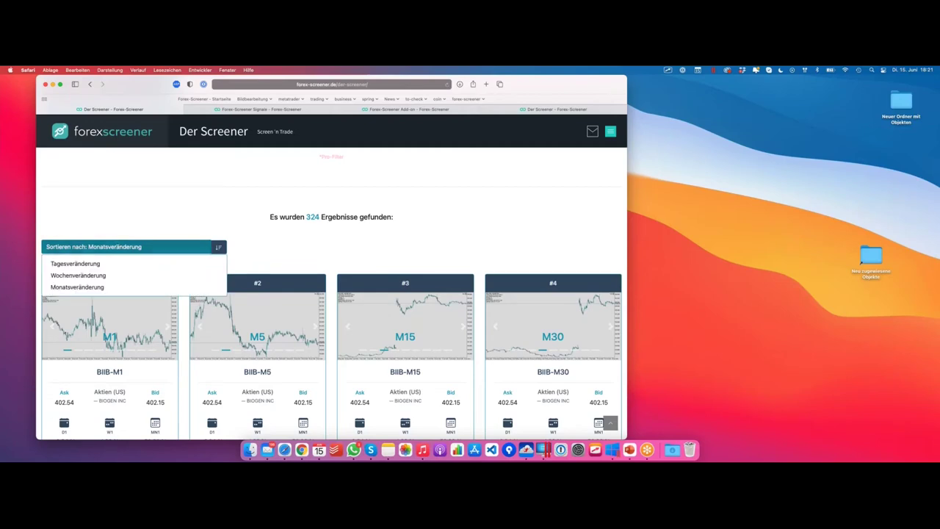
left_click(75, 263)
scroll(161, 254, "down", 2)
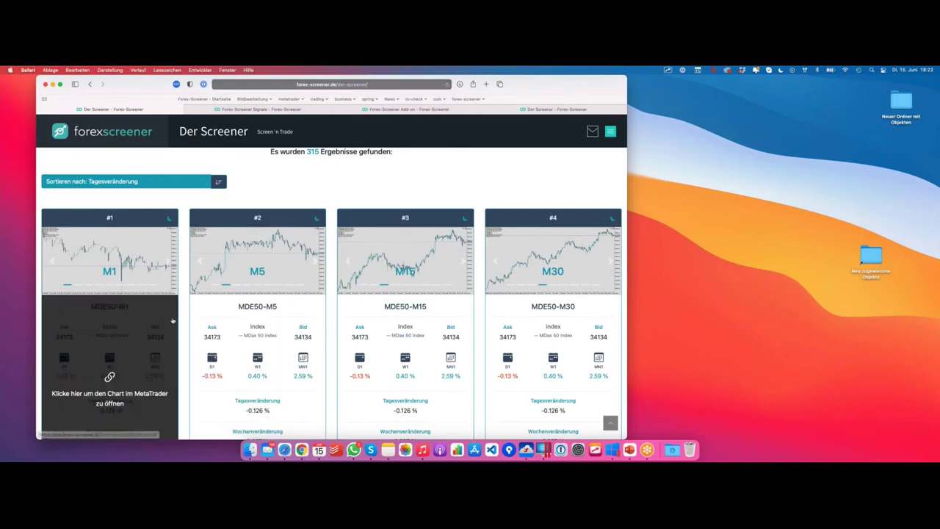
scroll(181, 261, "down", 1)
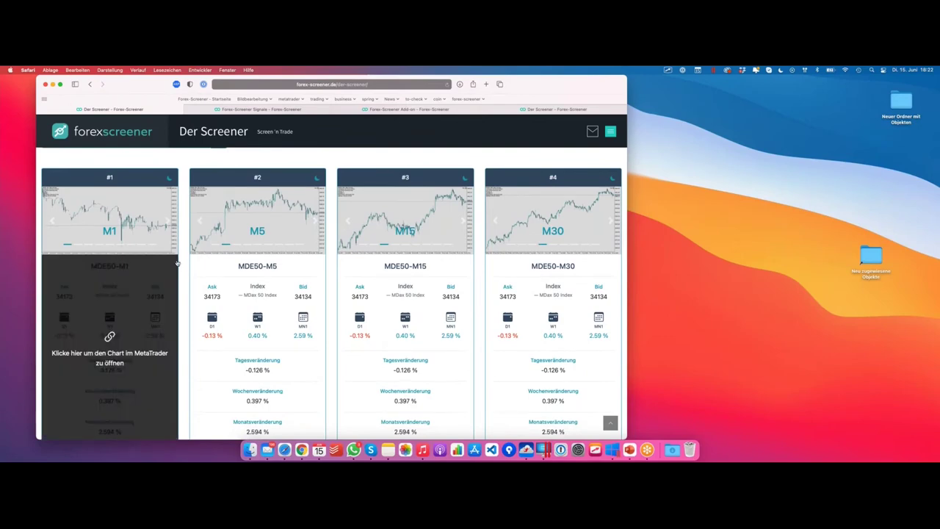
Tighten the monthly change filter to Monatsveränderung > 1.0%.
scroll(177, 263, "up", 2)
scroll(177, 263, "up", 6)
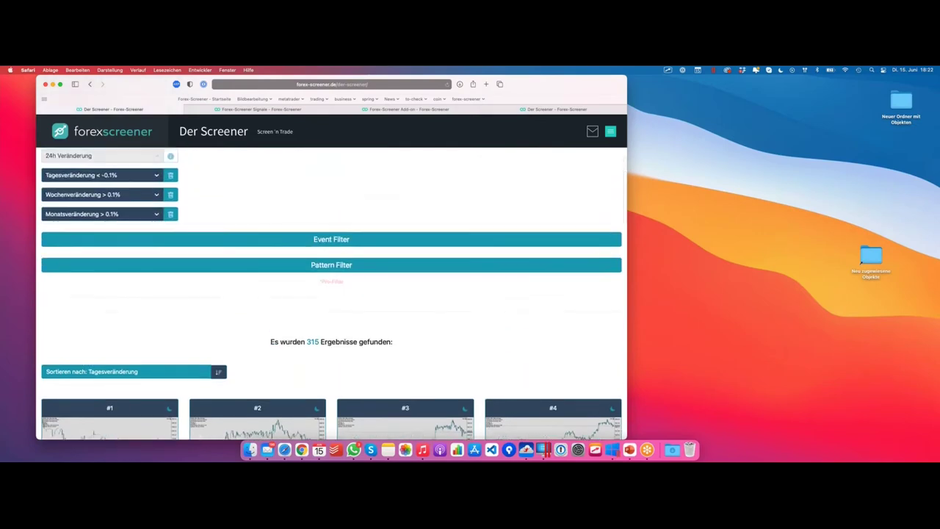
scroll(177, 263, "up", 2)
left_click(117, 261)
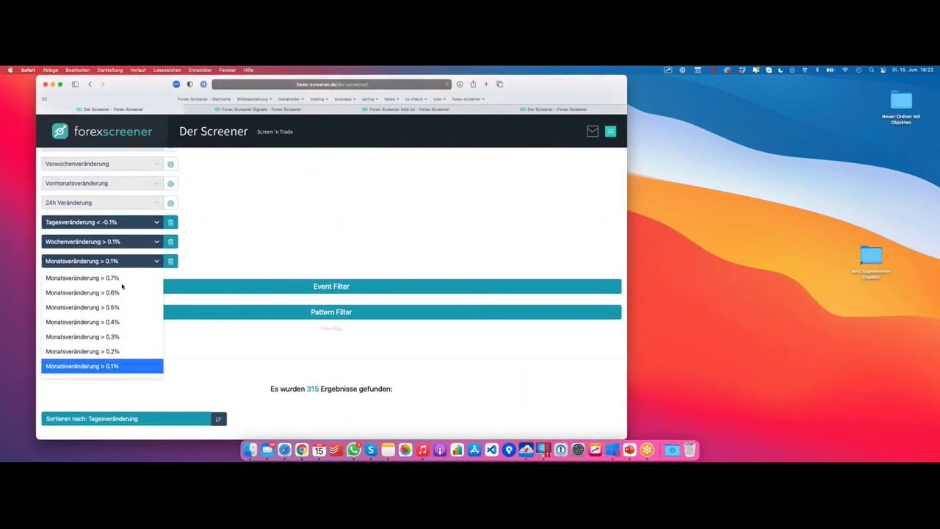
scroll(122, 294, "up", 3)
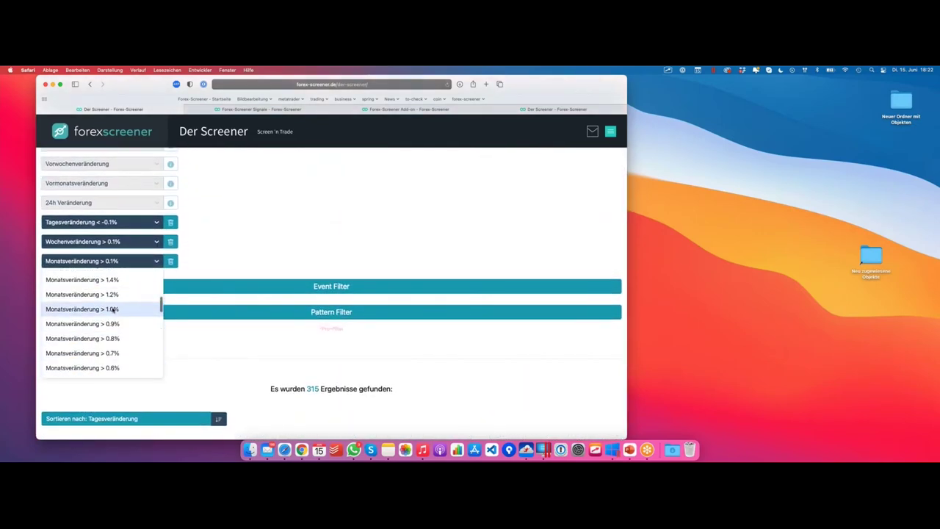
left_click(114, 309)
Tighten the weekly change filter to Wochenveränderung > 1.0%.
left_click(129, 243)
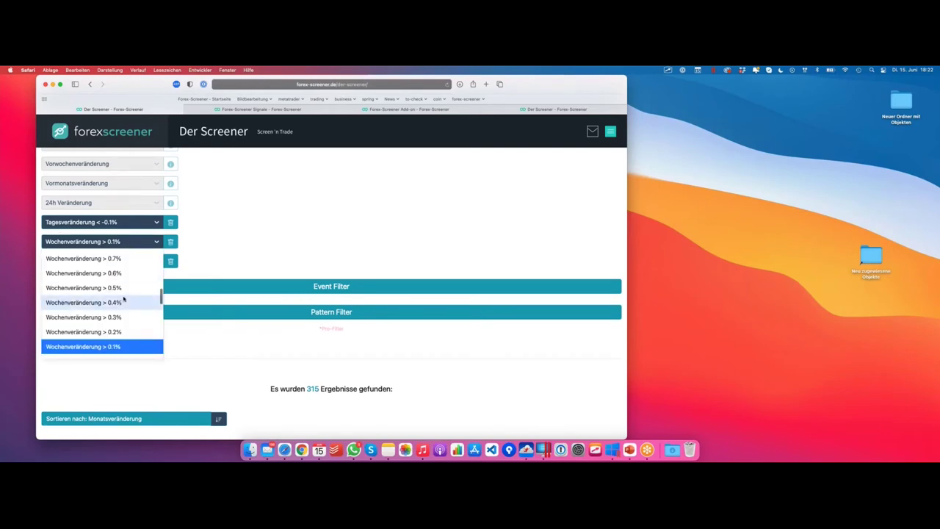
scroll(125, 293, "up", 3)
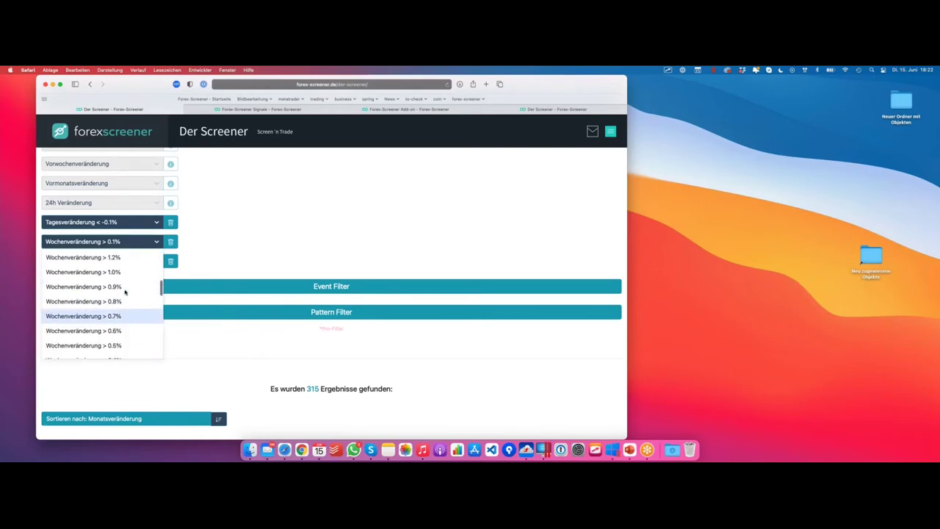
left_click(110, 272)
scroll(270, 220, "down", 3)
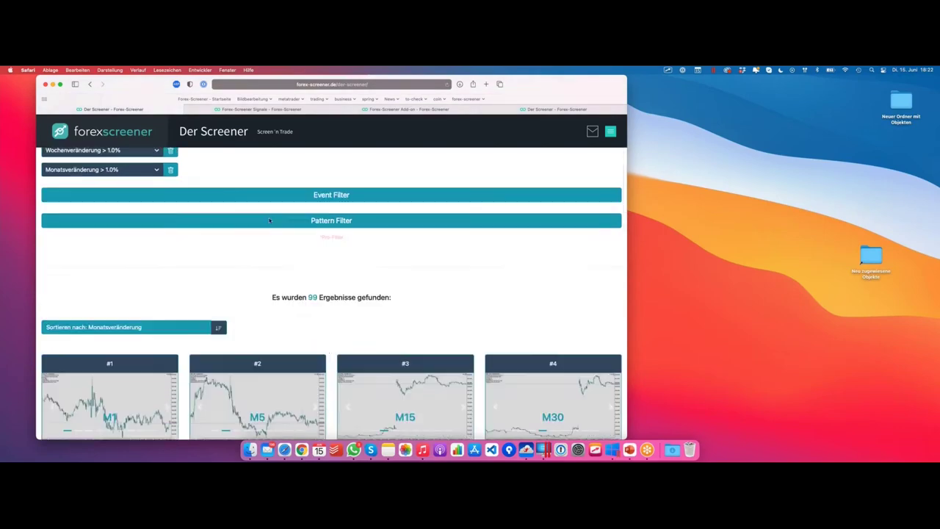
scroll(311, 298, "up", 3)
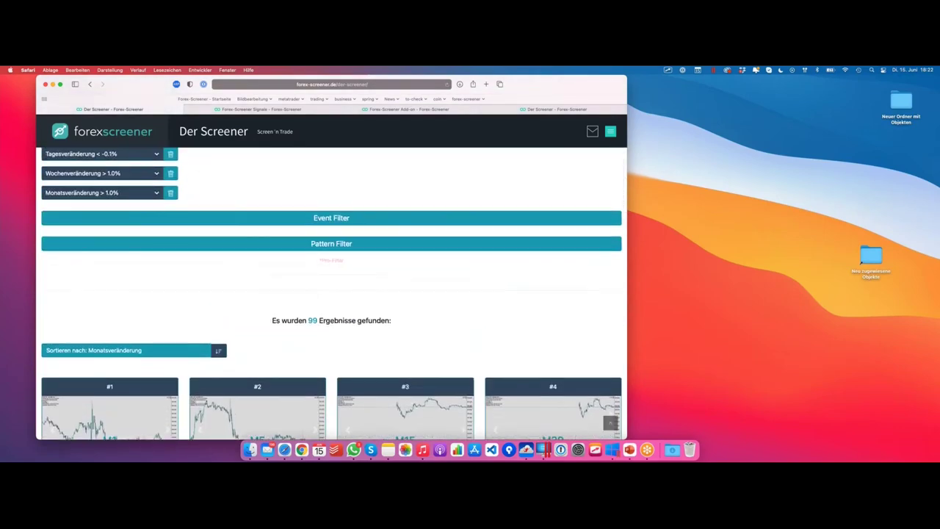
Restrict the Zeitintervall filter in the Basic Filter section to H1.
scroll(311, 291, "up", 5)
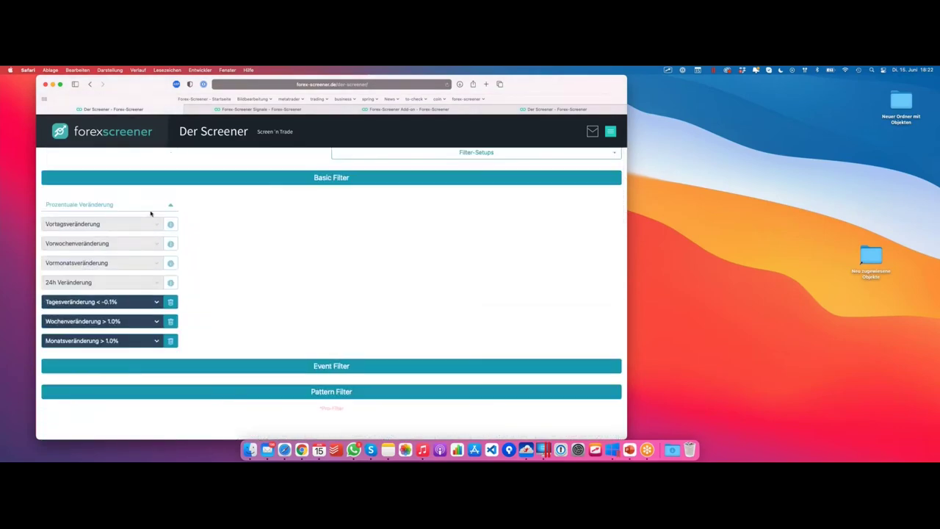
left_click(152, 211)
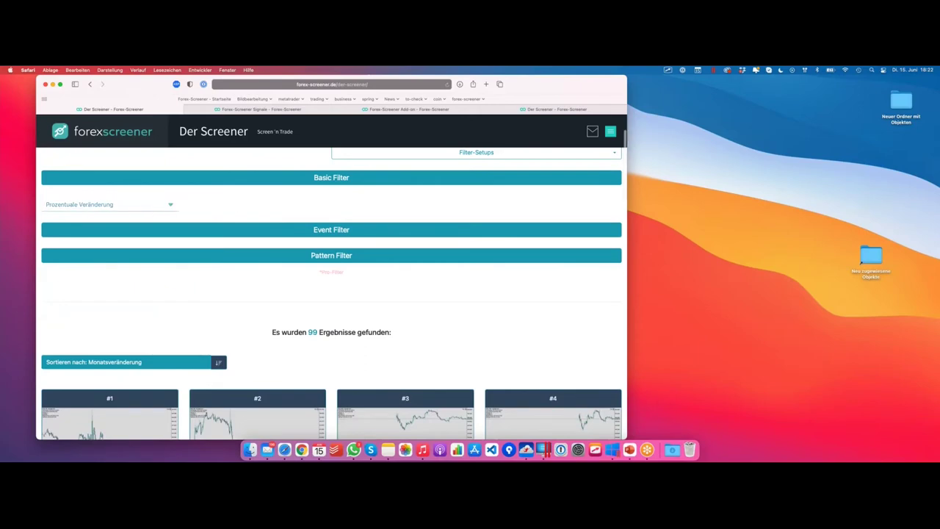
scroll(331, 294, "up", 5)
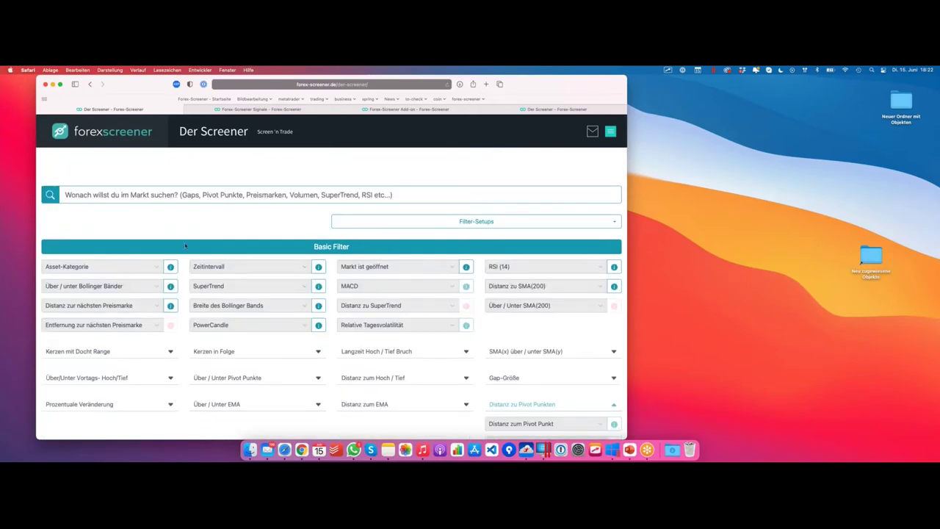
left_click(224, 268)
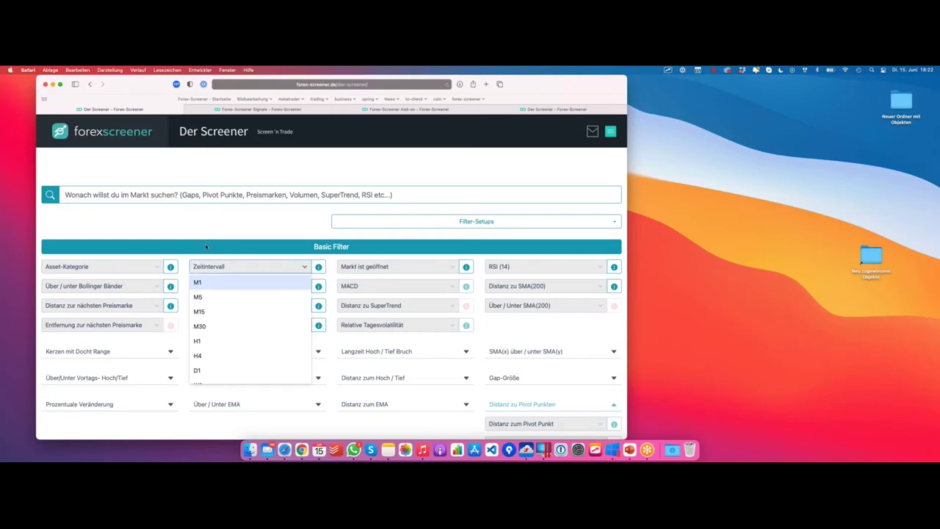
left_click(208, 340)
Look through the H1 result cards, comparing each asset's daily, weekly and monthly change.
scroll(187, 244, "down", 10)
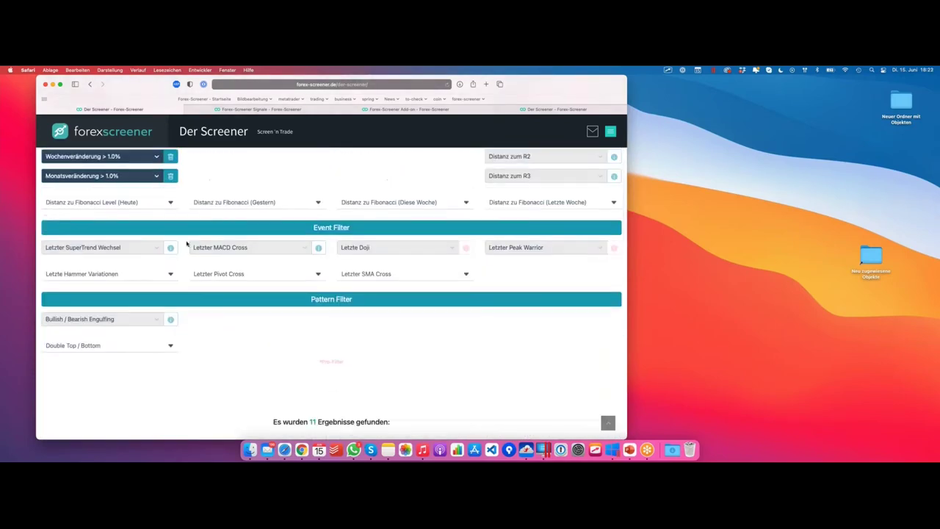
scroll(272, 256, "down", 6)
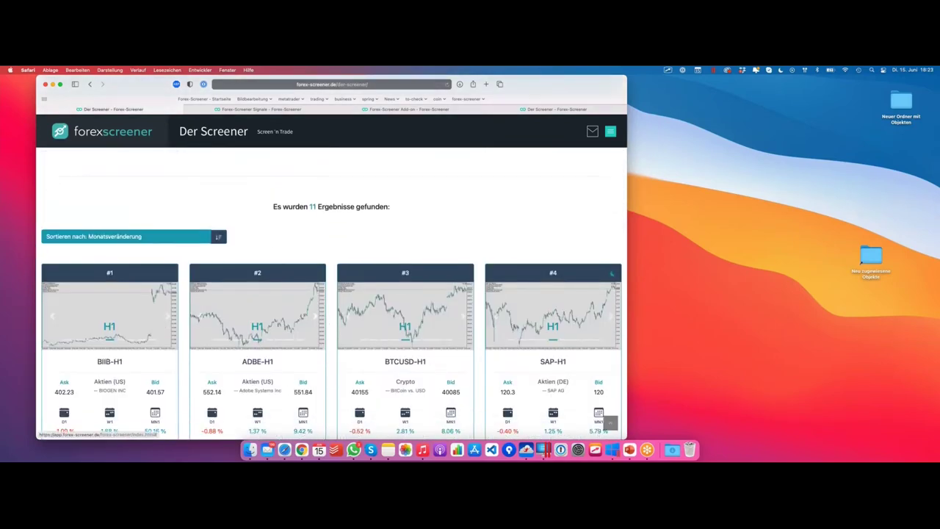
scroll(282, 290, "up", 1)
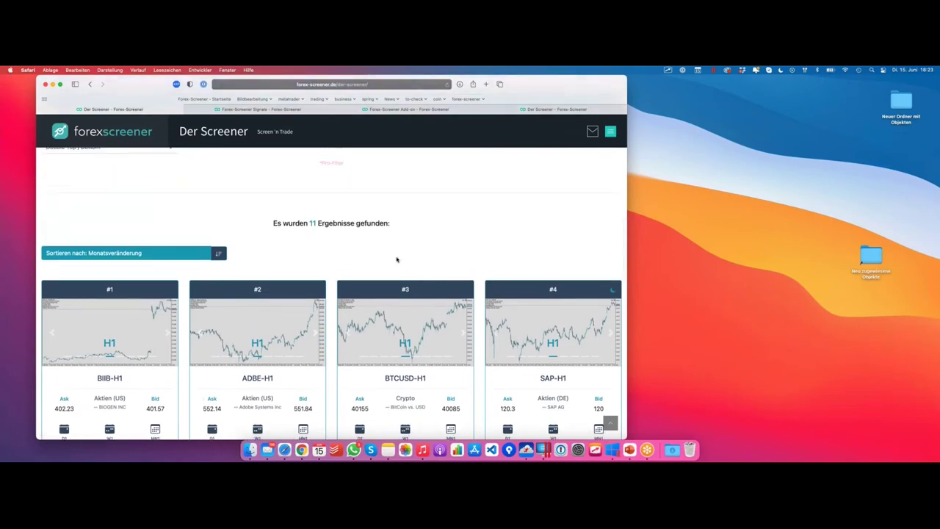
scroll(307, 263, "down", 2)
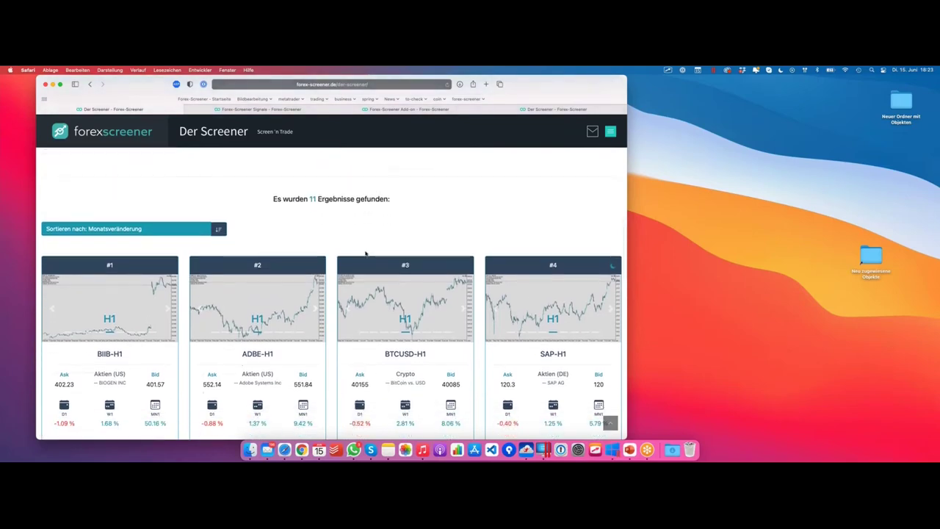
scroll(365, 254, "down", 8)
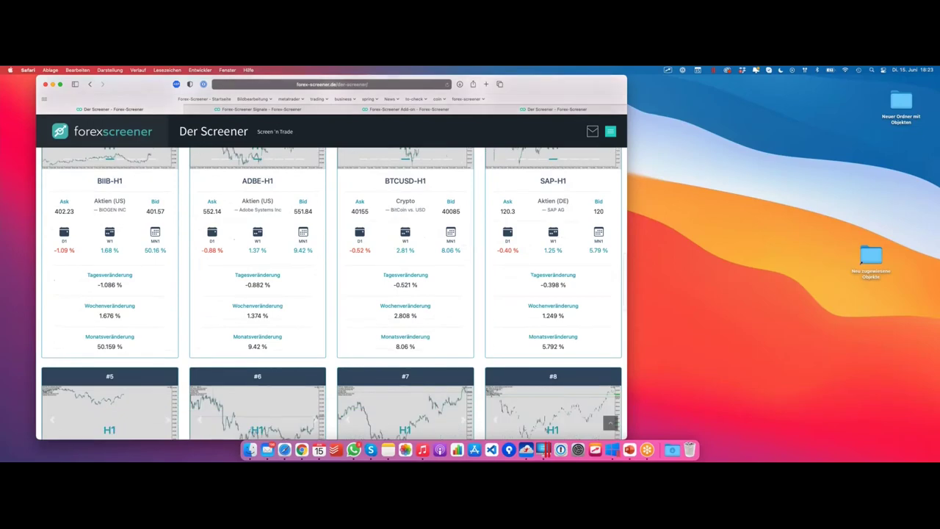
scroll(365, 250, "down", 5)
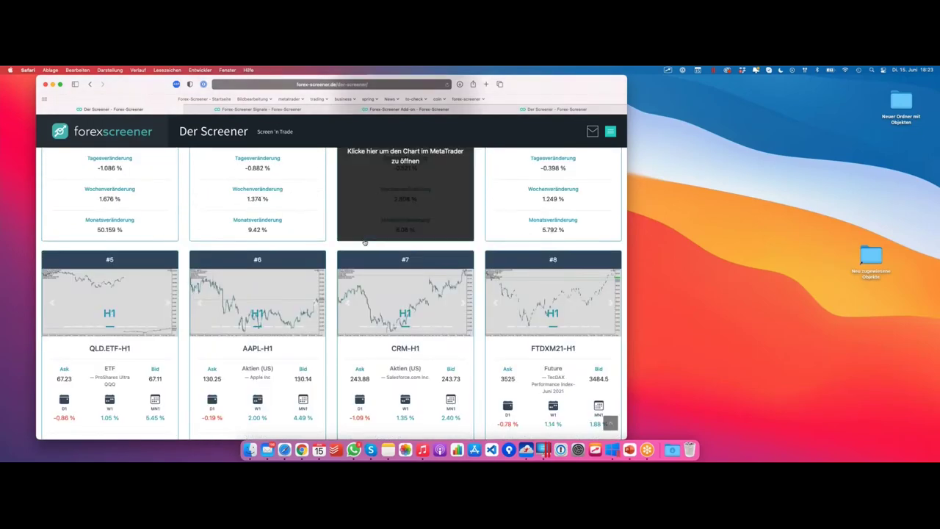
scroll(365, 242, "up", 14)
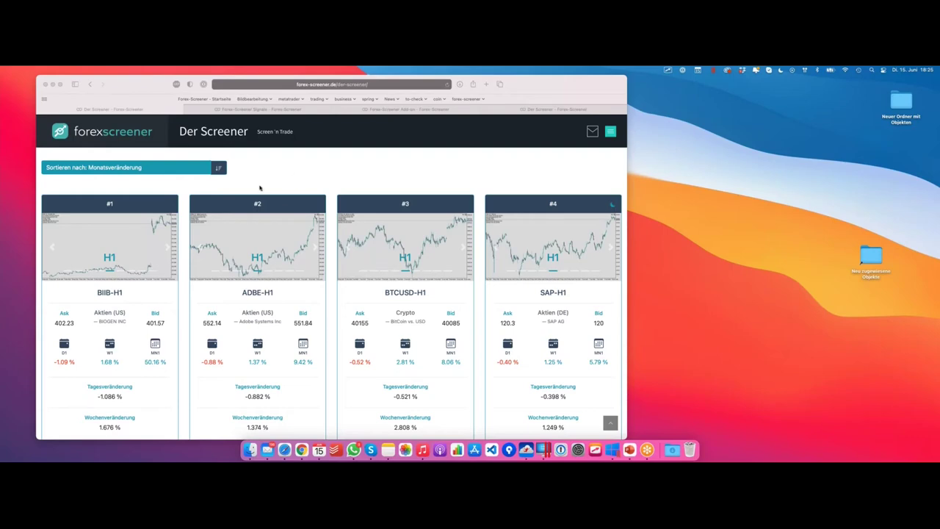
scroll(256, 189, "up", 1)
scroll(255, 191, "up", 2)
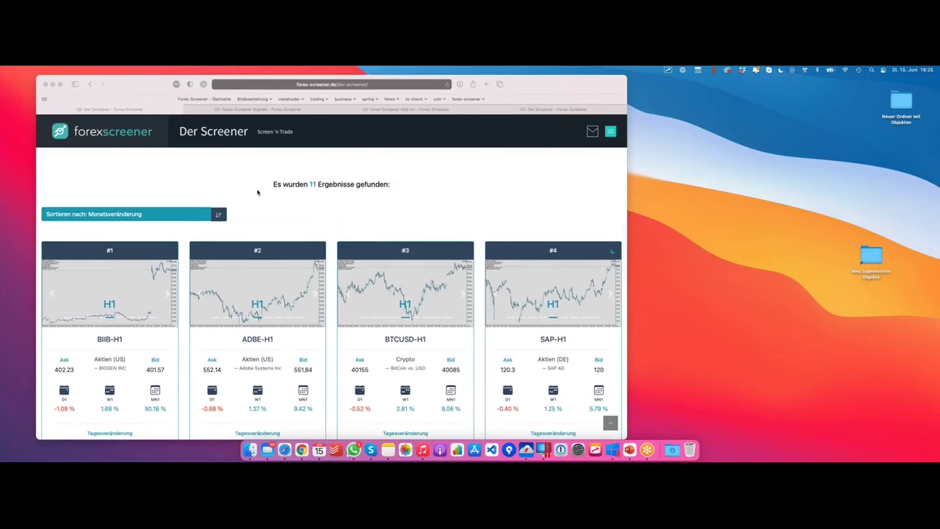
Remove the Tagesveränderung, Wochenveränderung and Monatsveränderung filters and the H1 Zeitintervall filter.
scroll(257, 192, "up", 10)
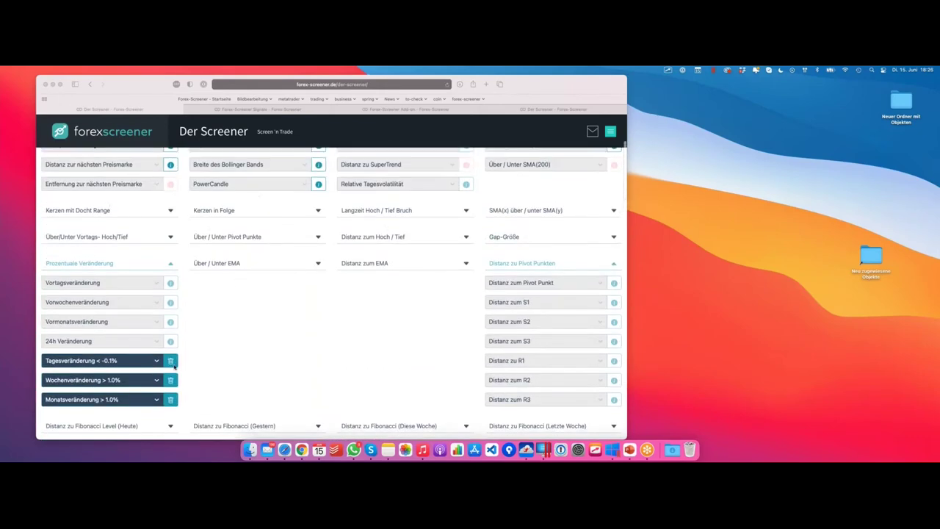
left_click(170, 360)
left_click(170, 360)
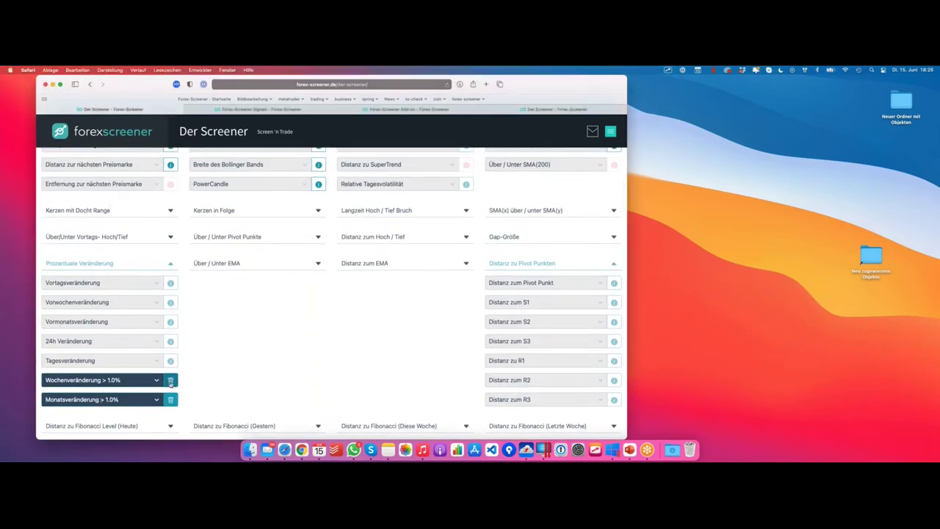
left_click(171, 380)
left_click(171, 398)
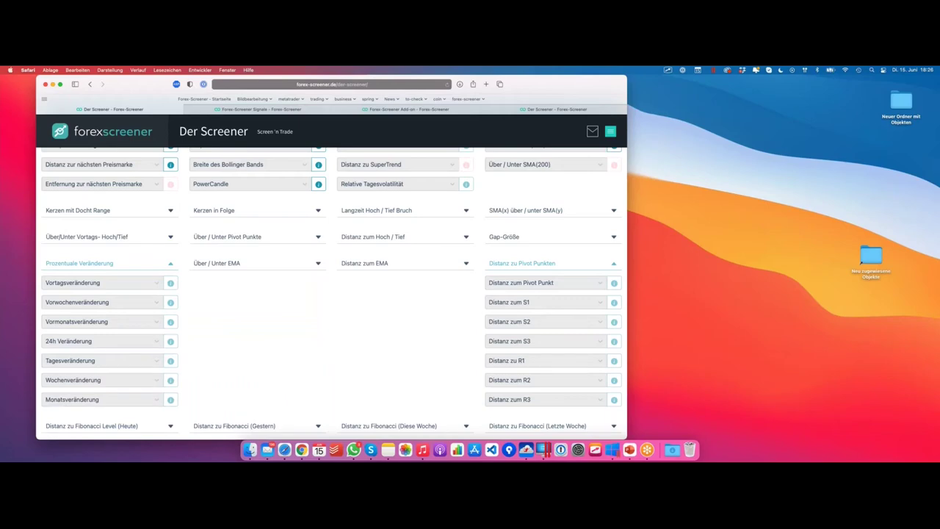
scroll(44, 294, "up", 5)
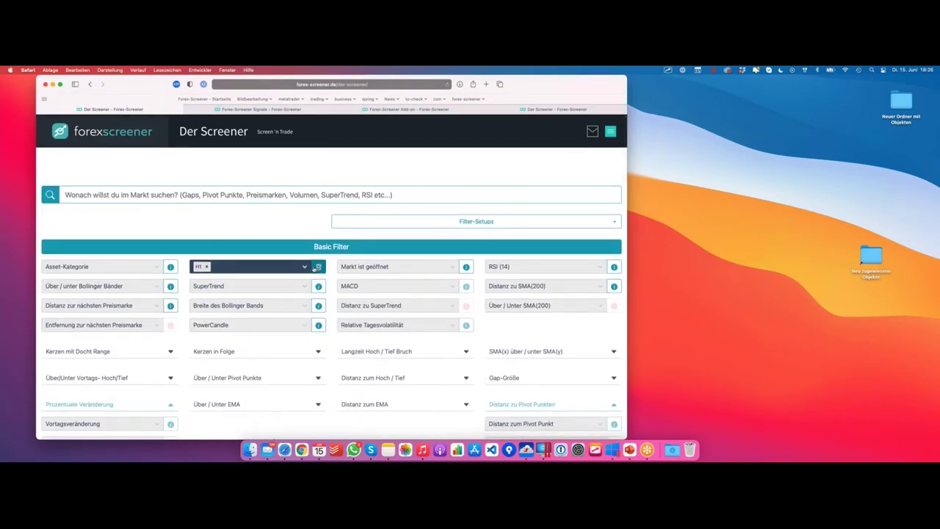
left_click(317, 267)
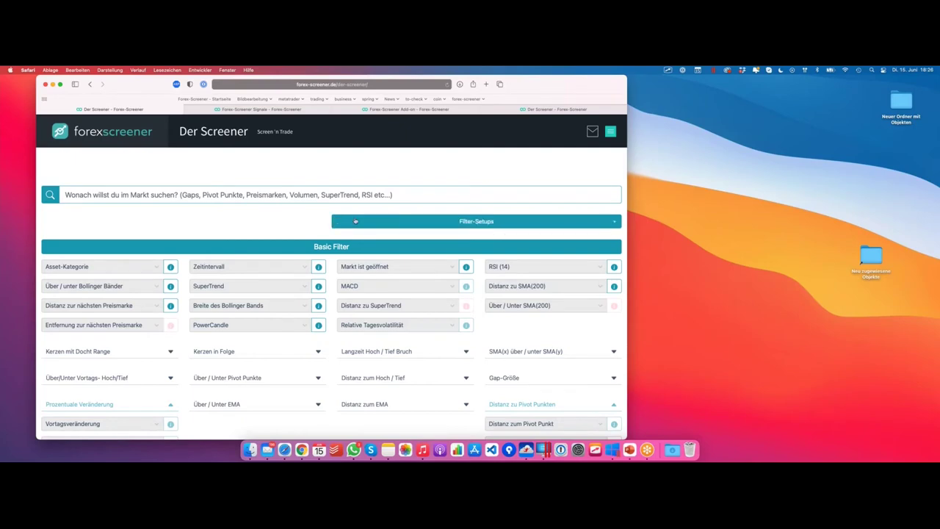
Load the saved filter setup "Am Vortagshoch".
left_click(356, 221)
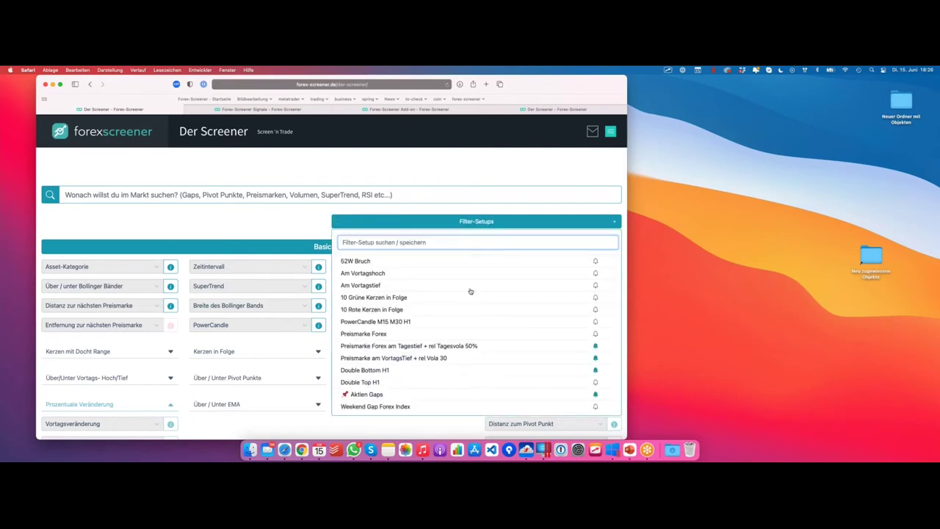
left_click(399, 273)
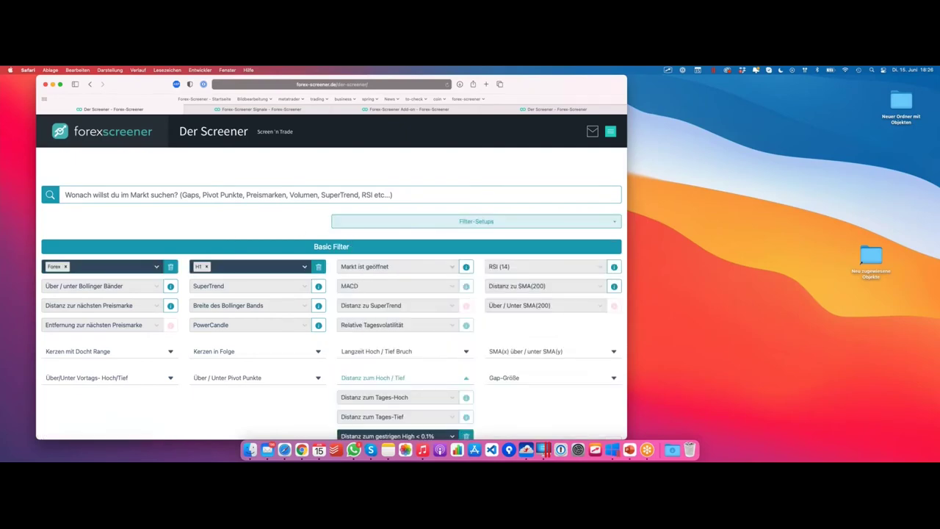
left_click(424, 222)
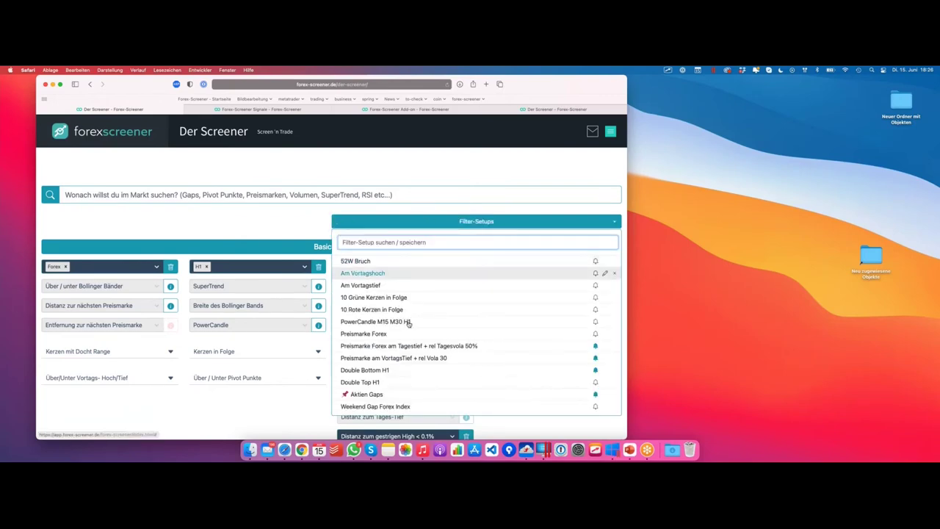
left_click(304, 225)
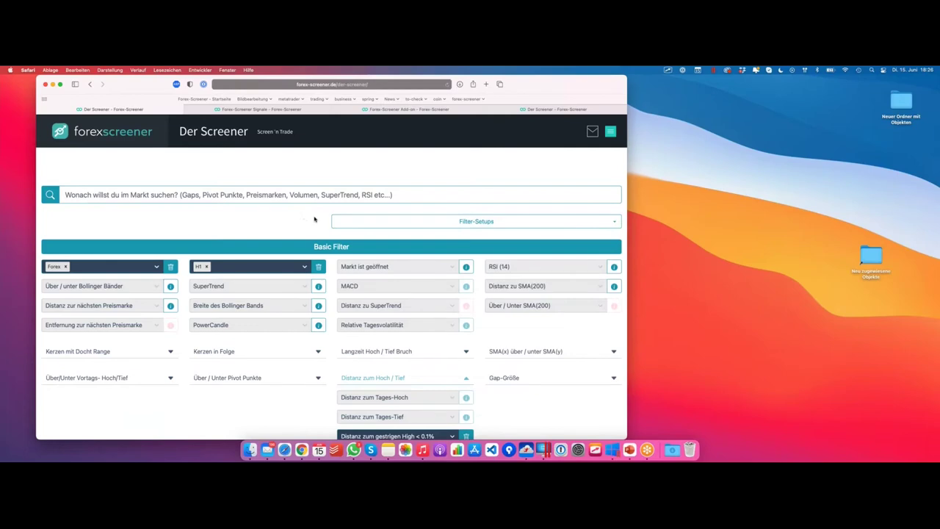
Review the filters applied by the setup and look through its forex result cards for their distance to the previous day's high.
scroll(314, 218, "down", 1)
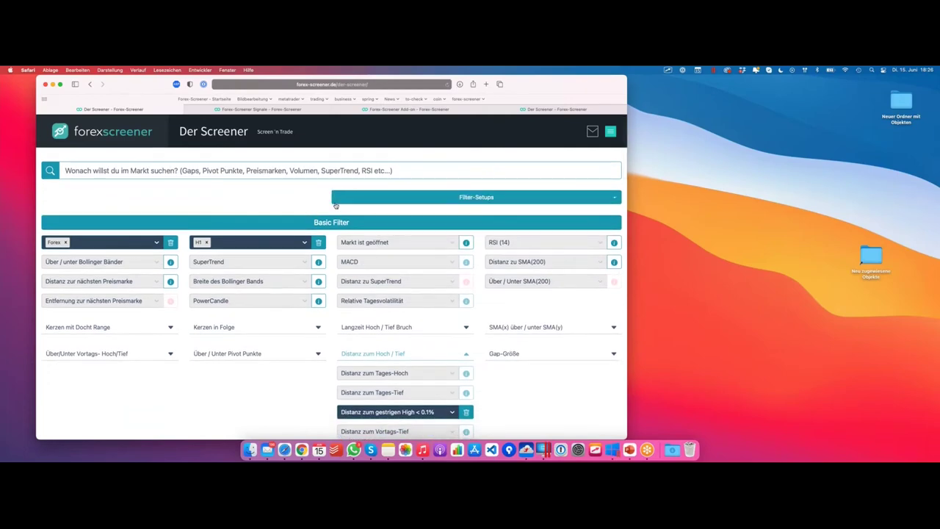
scroll(338, 210, "down", 1)
scroll(340, 224, "down", 1)
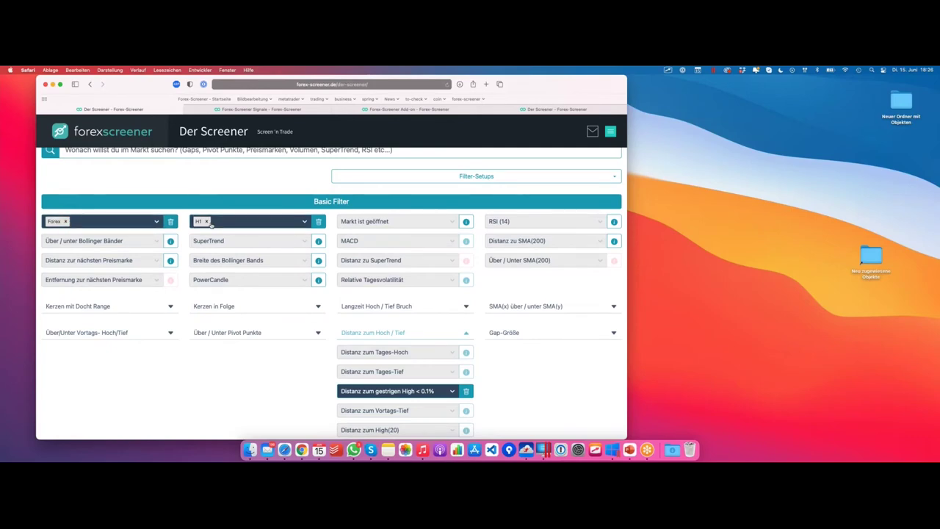
scroll(275, 220, "down", 3)
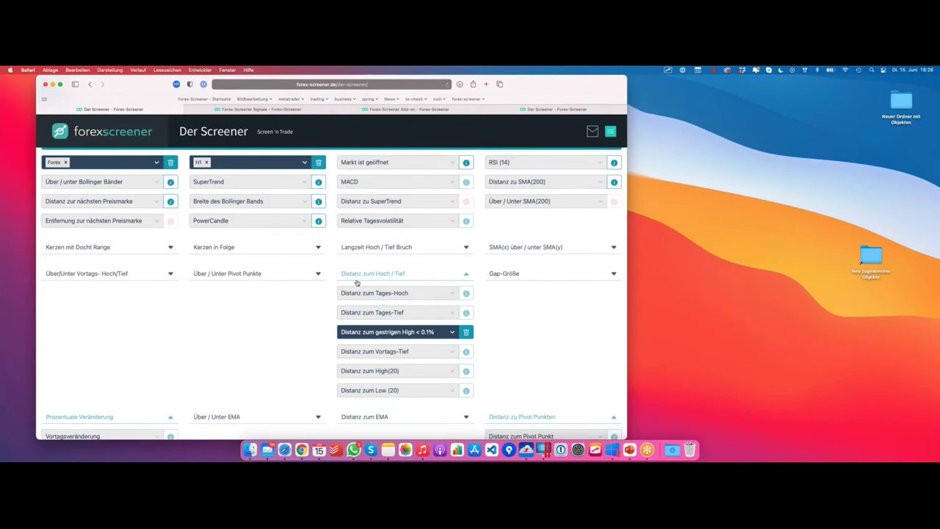
left_click(396, 332)
left_click(396, 332)
scroll(280, 246, "down", 15)
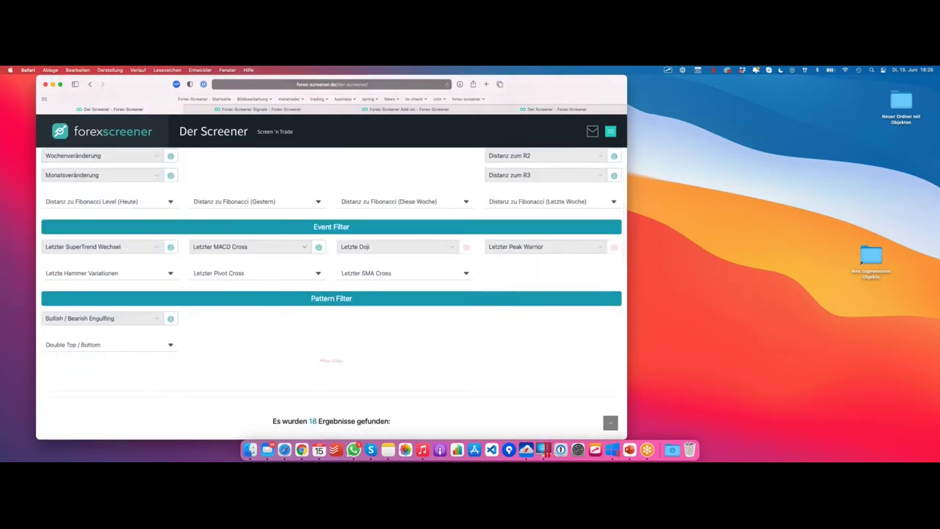
scroll(253, 209, "down", 5)
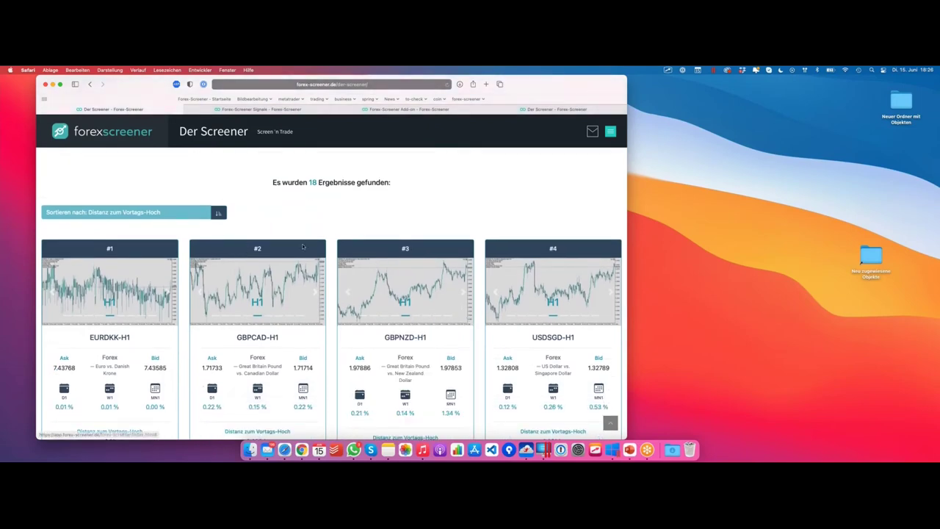
scroll(405, 260, "down", 5)
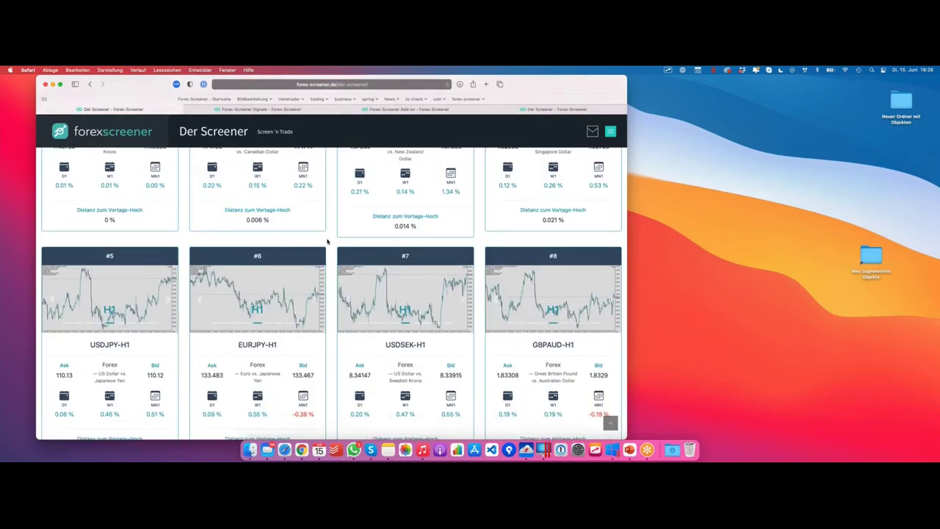
scroll(328, 241, "down", 4)
scroll(327, 242, "down", 3)
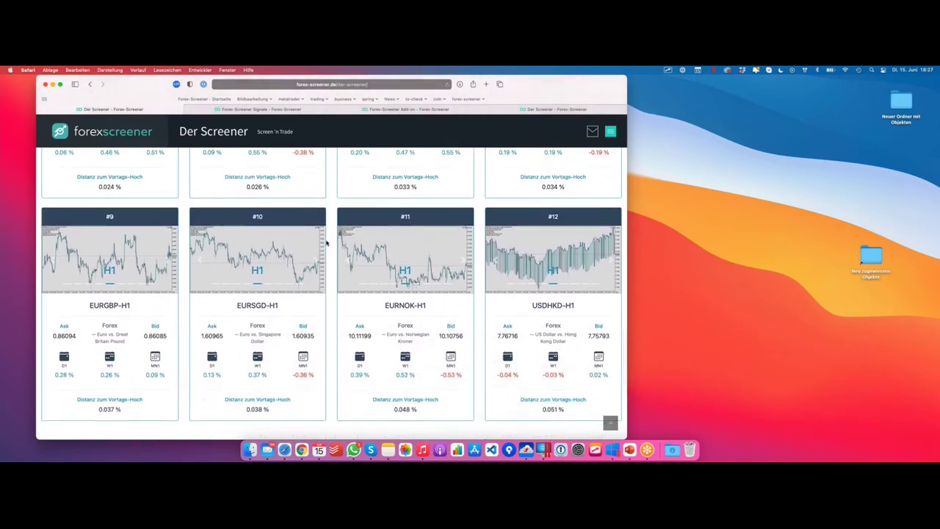
Open the GBPCAD-H1 result from its card and switch to its chart in MetaTrader 5.
scroll(327, 242, "down", 4)
scroll(328, 241, "up", 12)
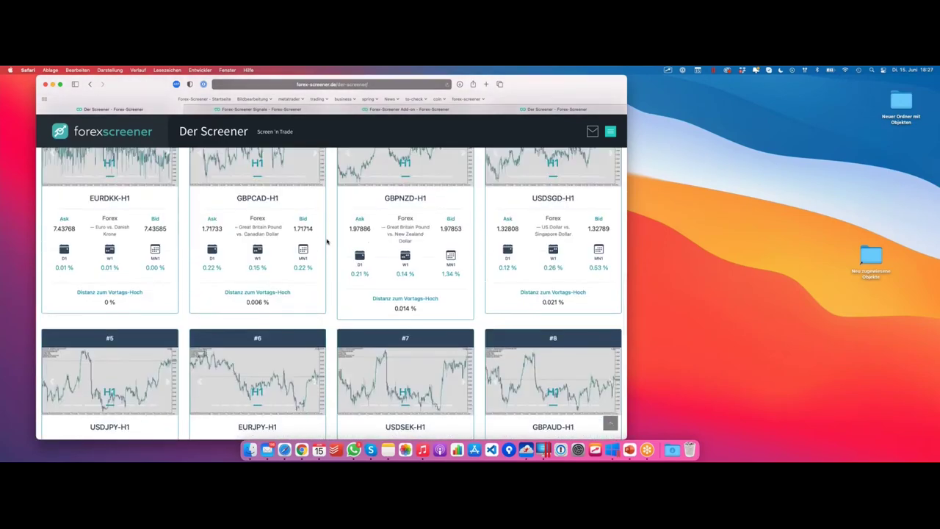
scroll(328, 241, "up", 3)
scroll(328, 239, "down", 1)
scroll(330, 238, "up", 1)
left_click(293, 299)
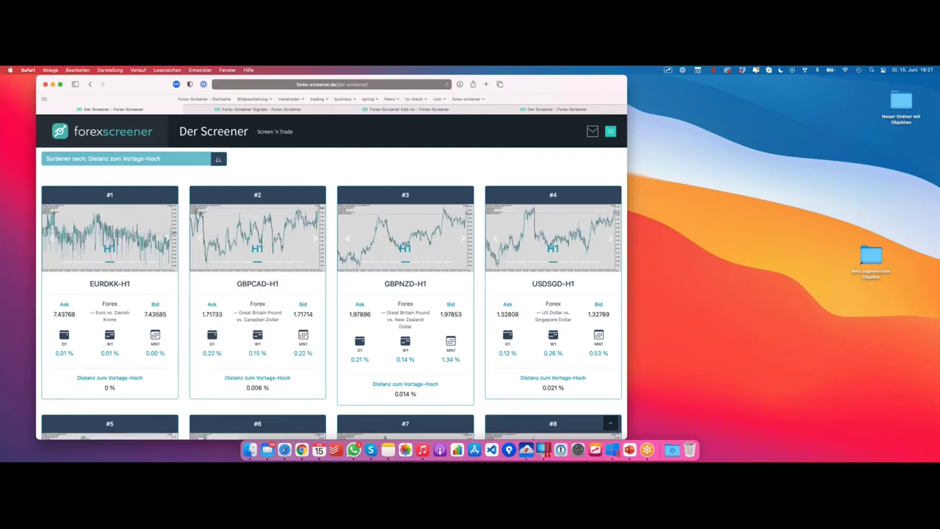
key("ctrl+Right")
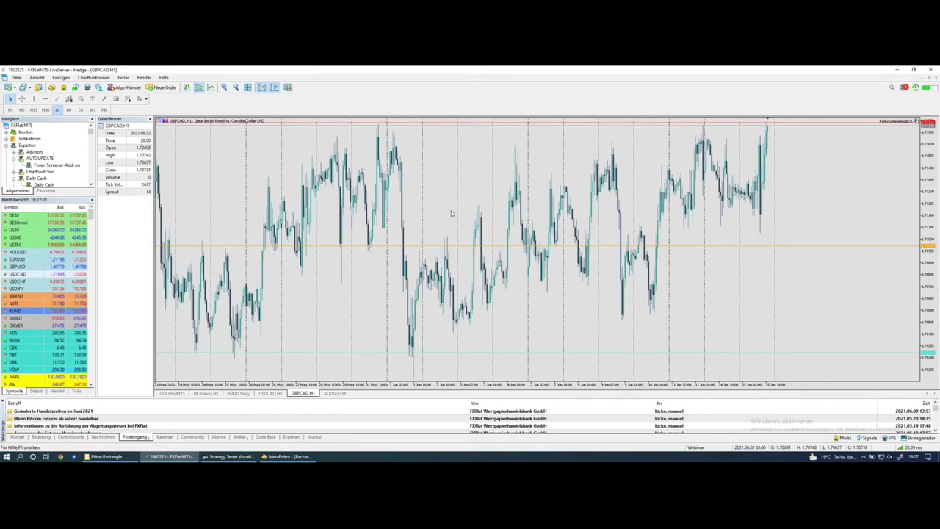
key("ctrl+Left")
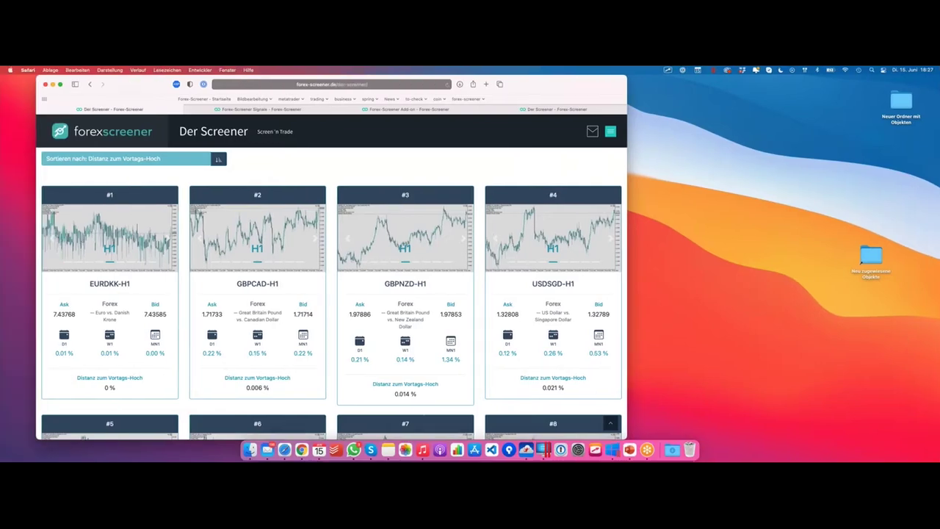
mouse_move(257, 294)
left_click(257, 326)
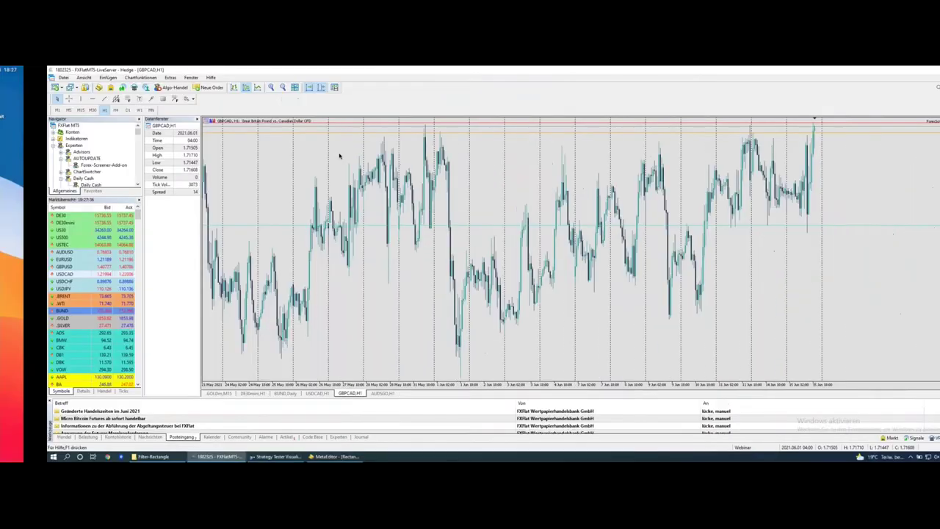
Examine the latest GBPCAD H1 candles against the yesterday's high and low lines using the crosshair.
middle_click(722, 141)
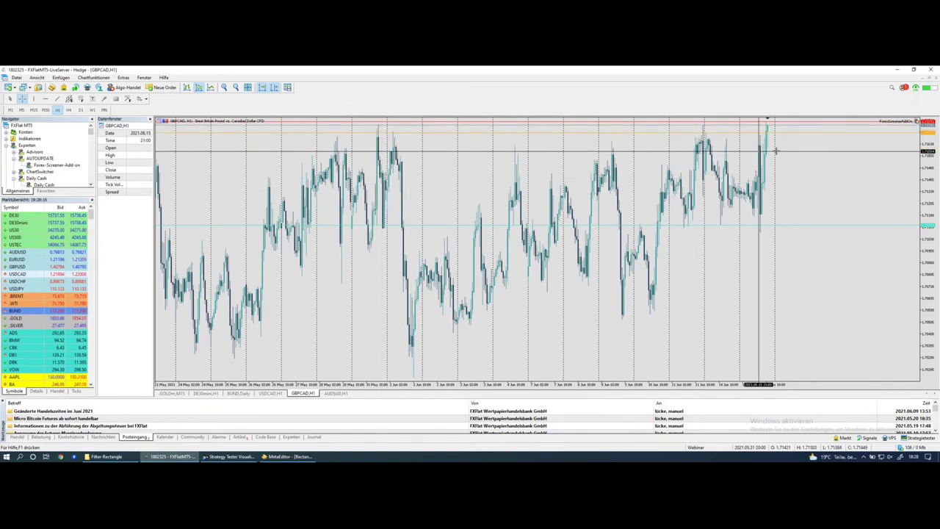
key("Escape")
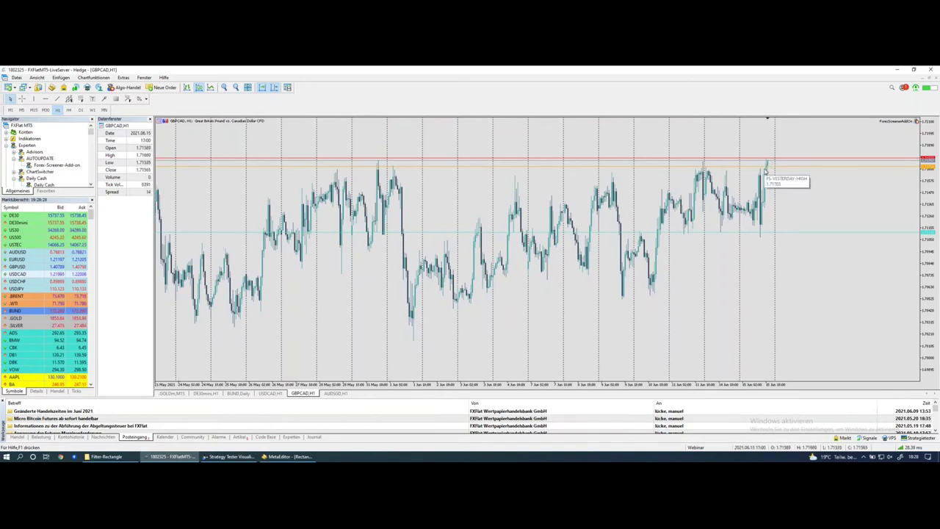
key("ctrl+f")
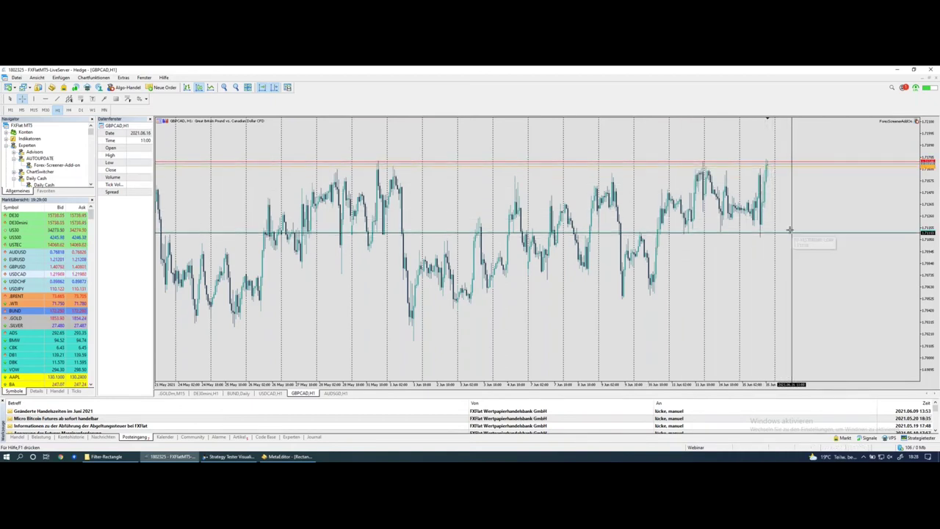
key("Escape")
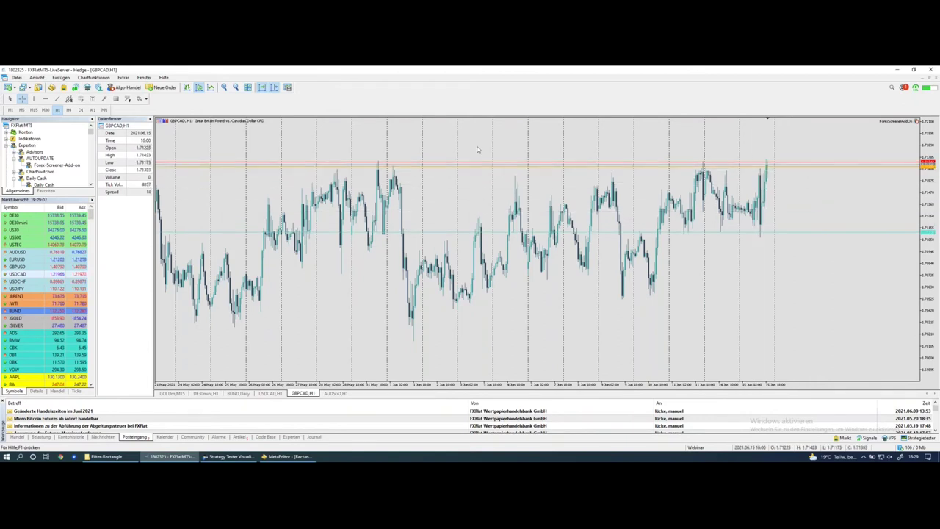
View the GBPCAD chart in the M15 and M5 timeframes, comparing recent price action with the previous day's high and low lines.
left_click(34, 109)
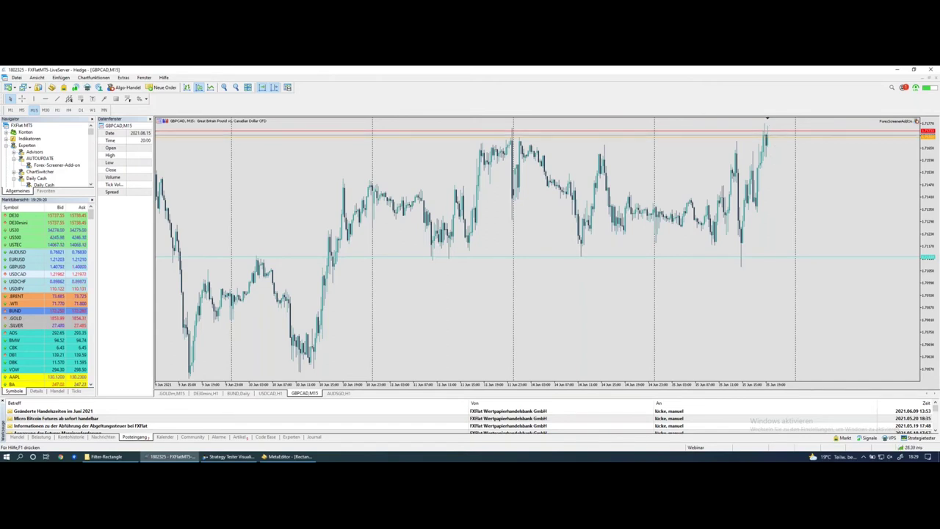
middle_click(771, 159)
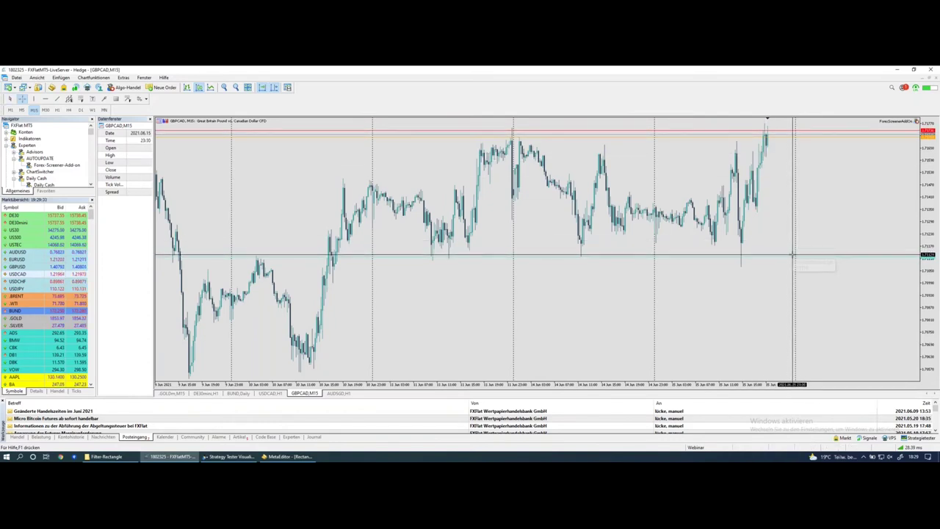
left_click(9, 98)
left_click(22, 110)
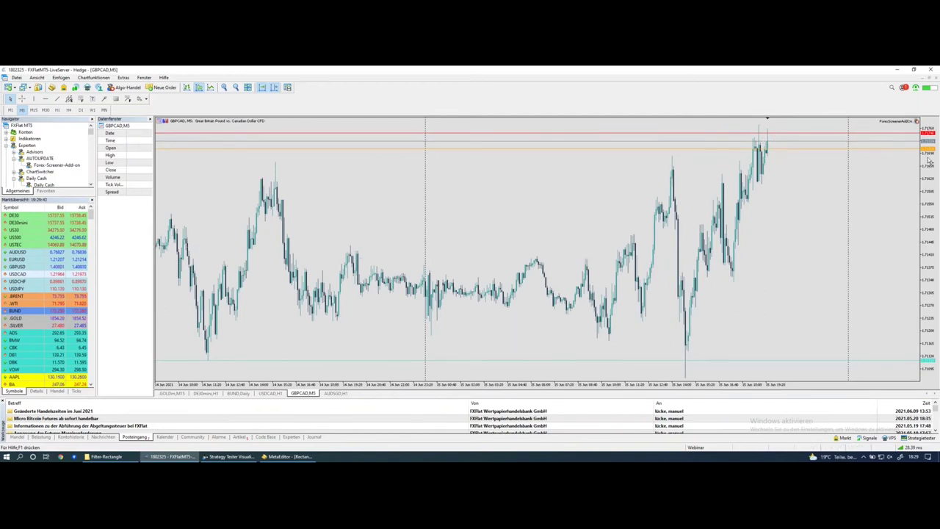
left_click_drag(931, 163, 931, 172)
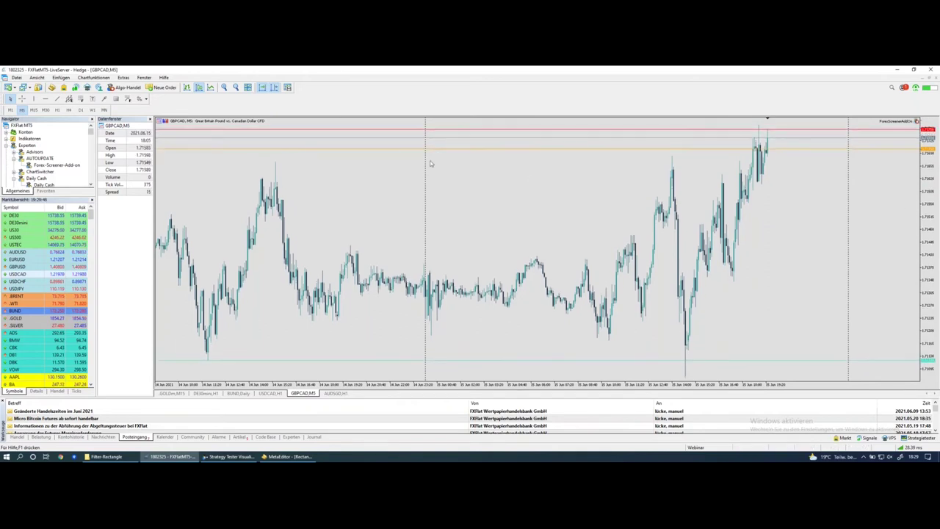
Switch the GBPCAD chart to M30 and measure the distance from the previous day's high line to its low line.
left_click(46, 110)
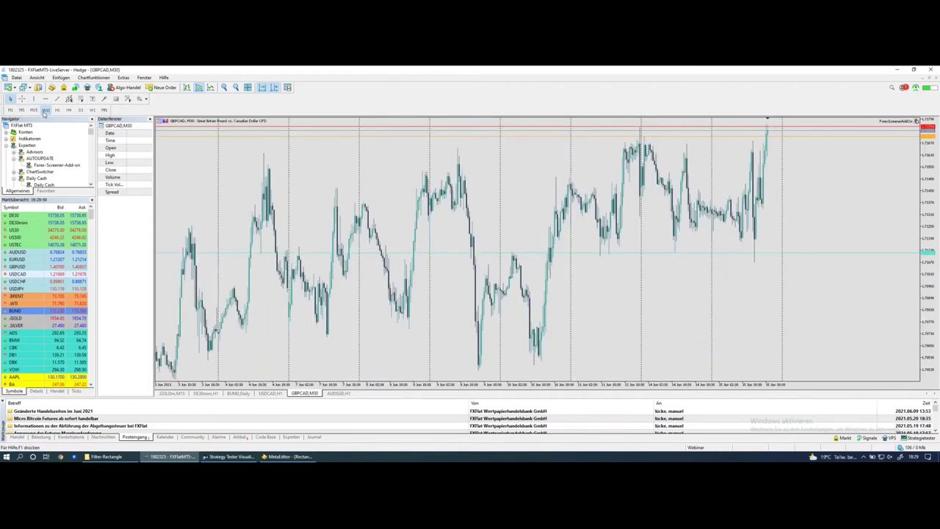
middle_click(699, 150)
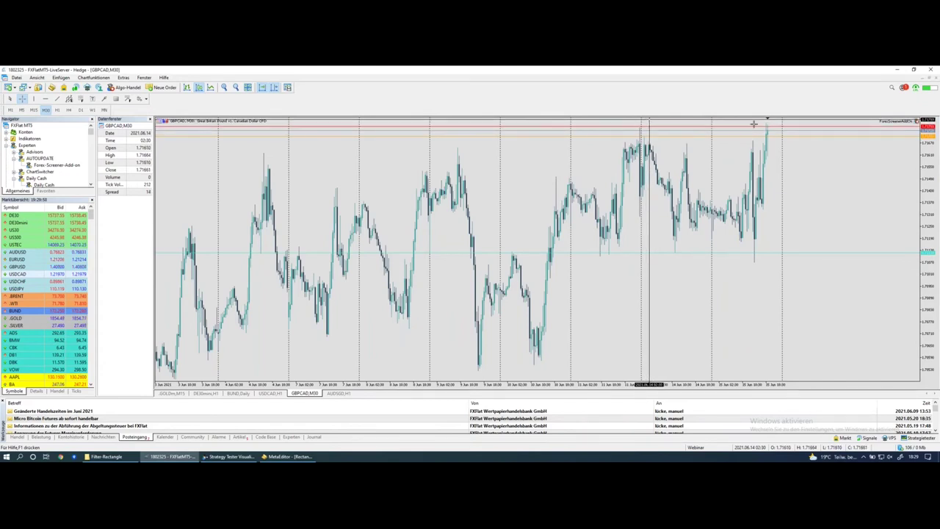
left_click_drag(770, 130, 778, 121)
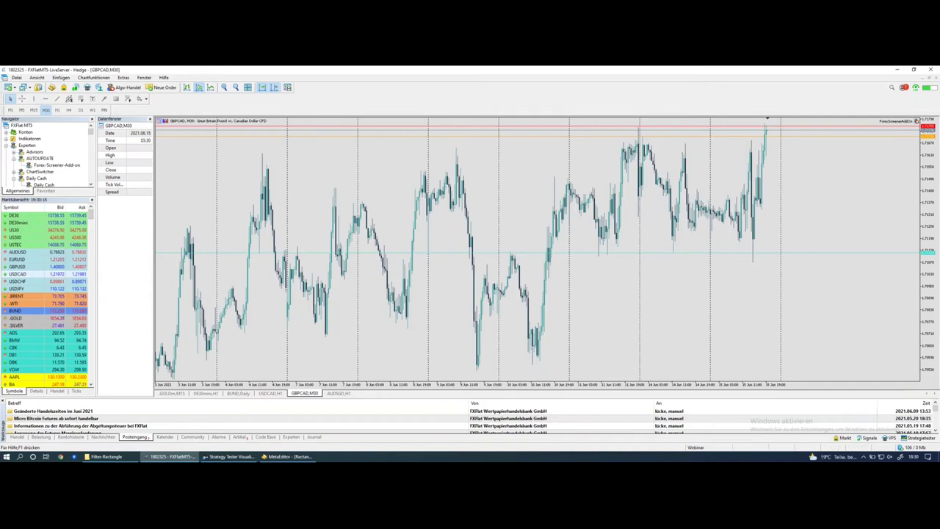
middle_click(793, 204)
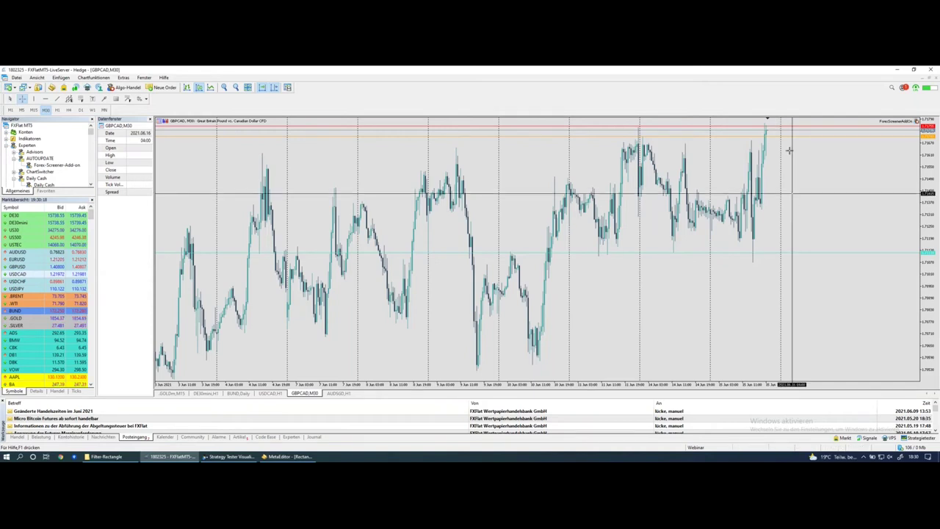
left_click_drag(785, 137, 801, 254)
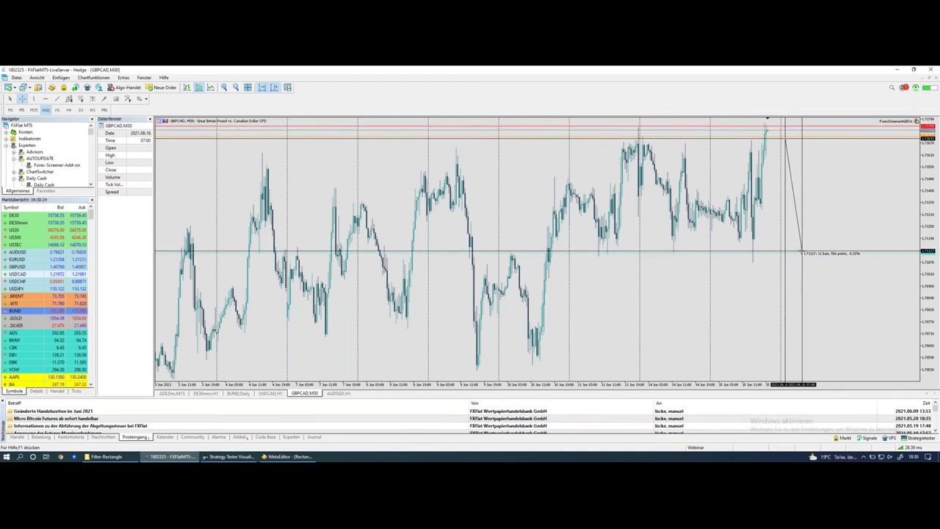
left_click_drag(801, 252, 801, 253)
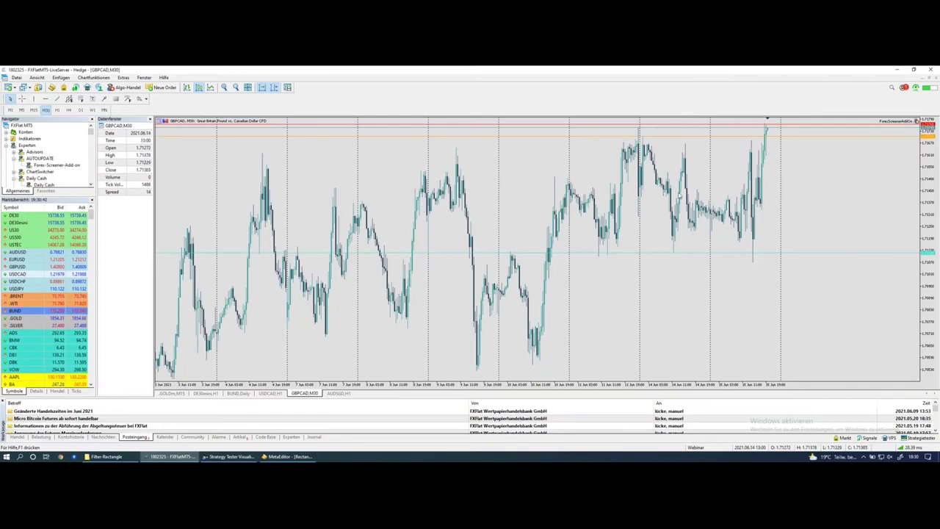
Switch back to Forex-Screener in Safari and view the list of saved filter setups above the basic filters.
key("ctrl+Left")
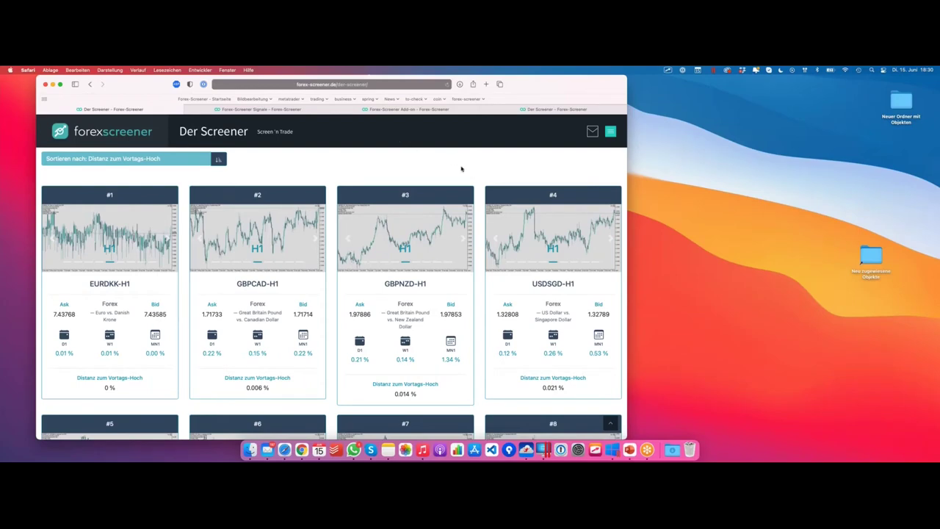
scroll(464, 167, "up", 10)
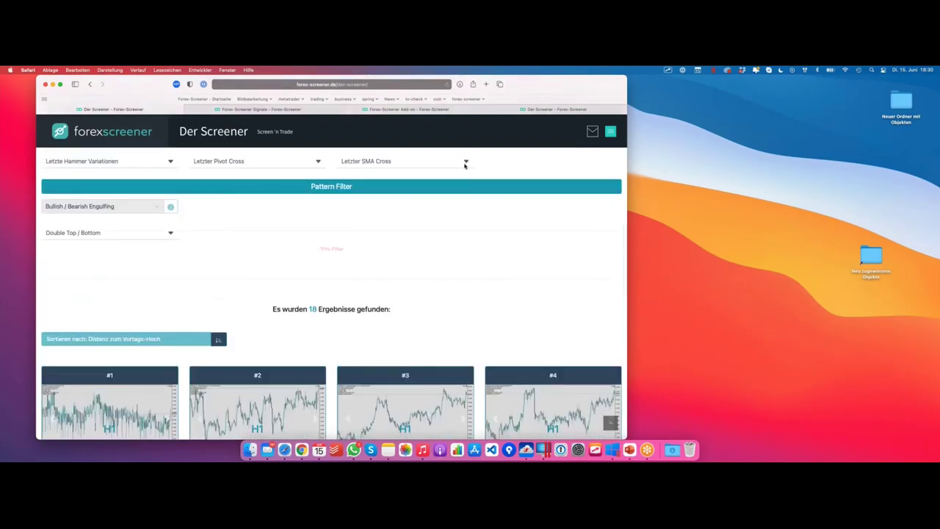
scroll(465, 167, "up", 8)
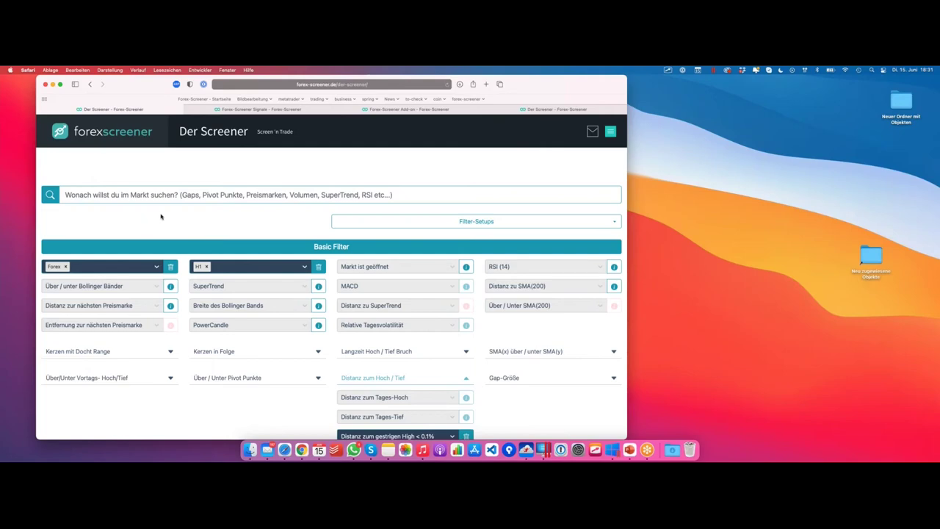
left_click(341, 222)
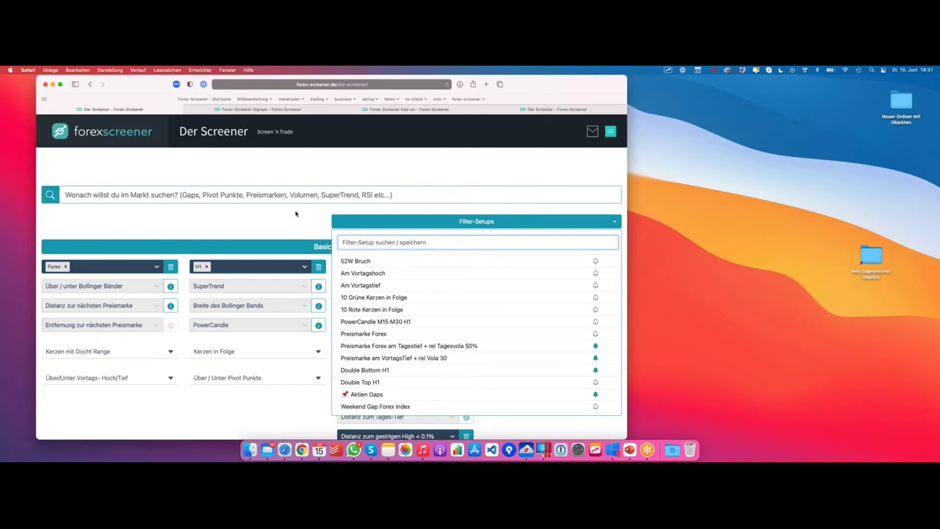
left_click(295, 217)
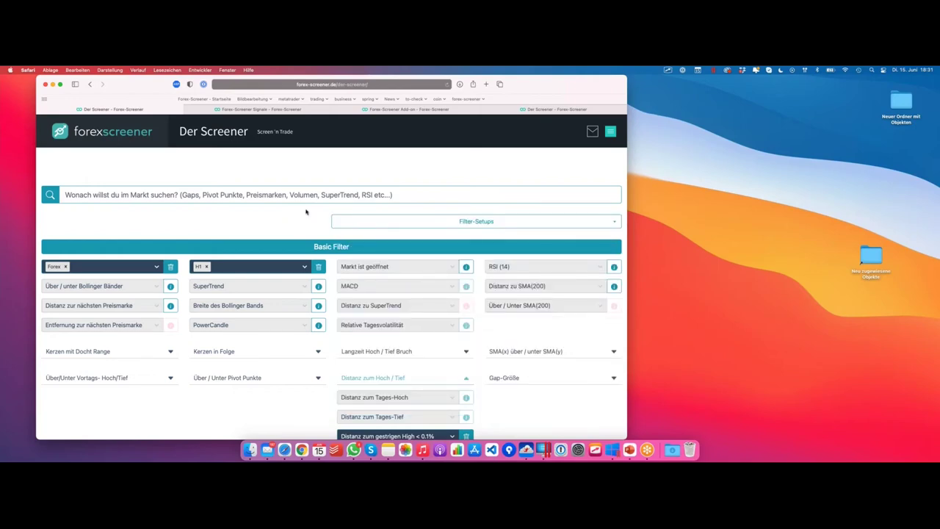
Review the active Forex, H1 and "Distanz zum gestrigen High < 0.1%" filters and recheck the saved setups.
scroll(301, 220, "down", 2)
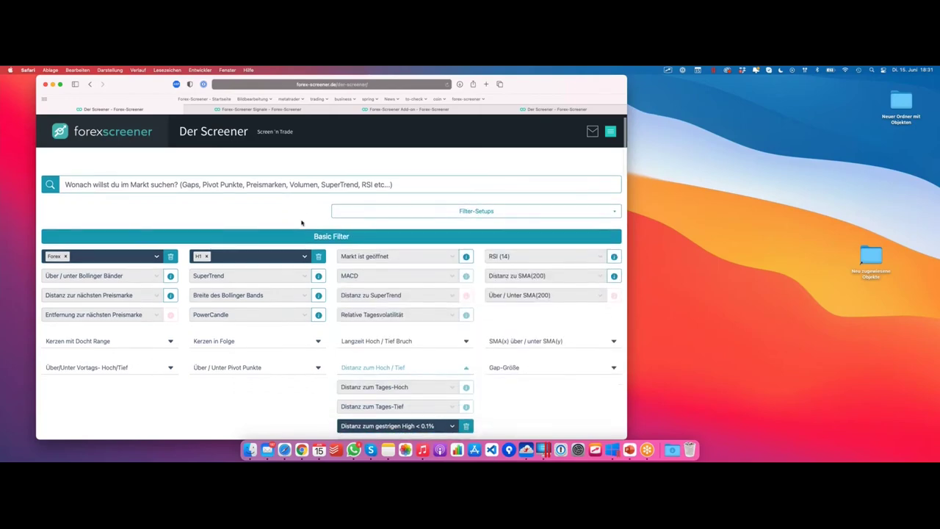
scroll(240, 184, "down", 1)
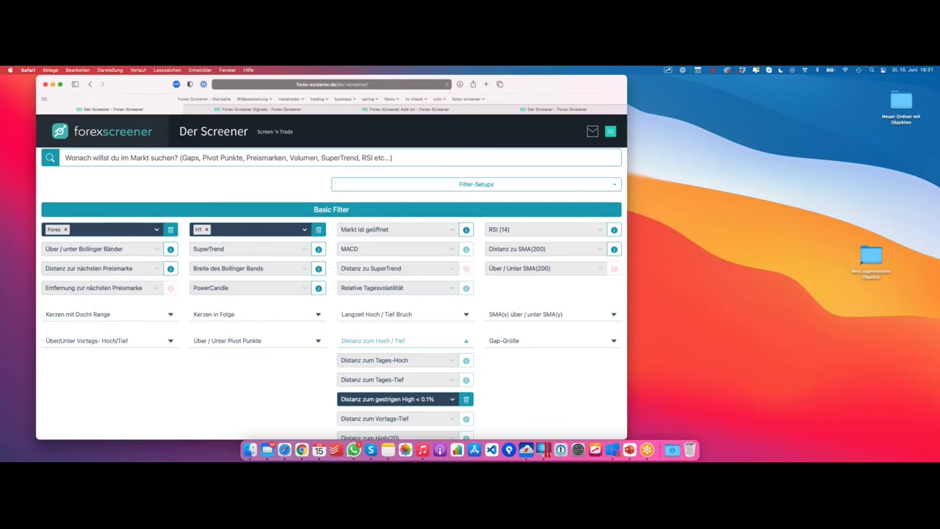
scroll(449, 368, "down", 3)
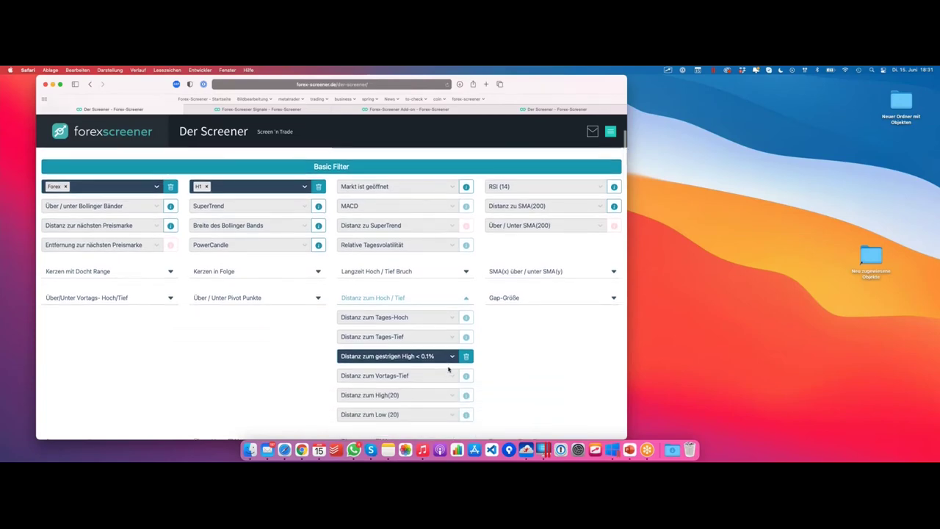
scroll(449, 369, "up", 3)
scroll(449, 369, "down", 2)
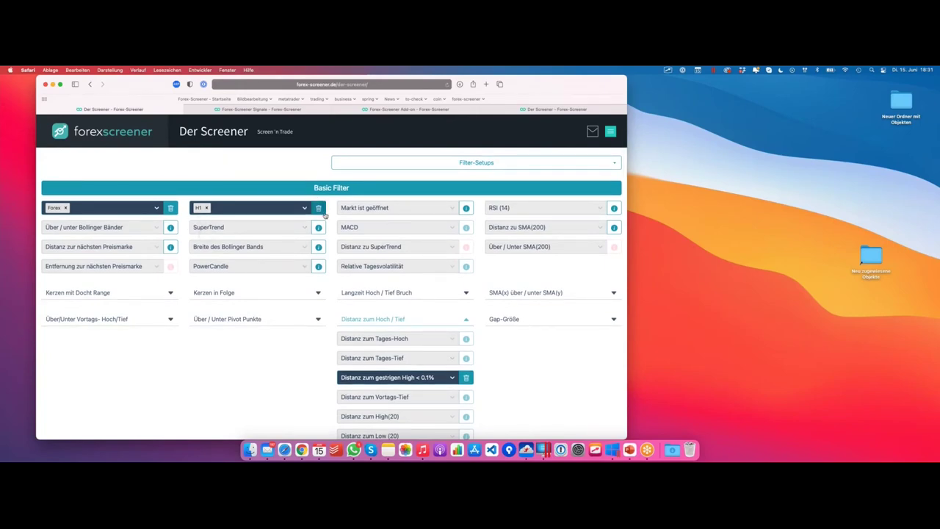
scroll(382, 249, "down", 1)
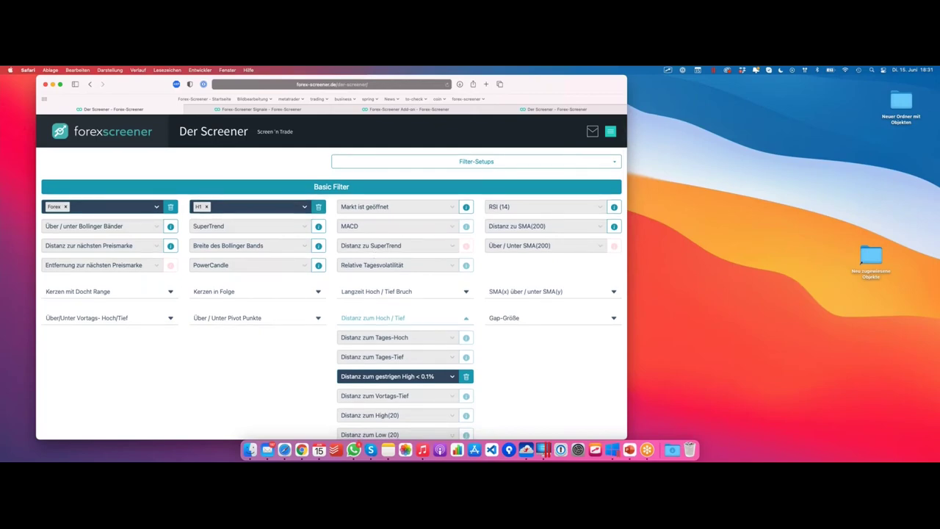
left_click(464, 162)
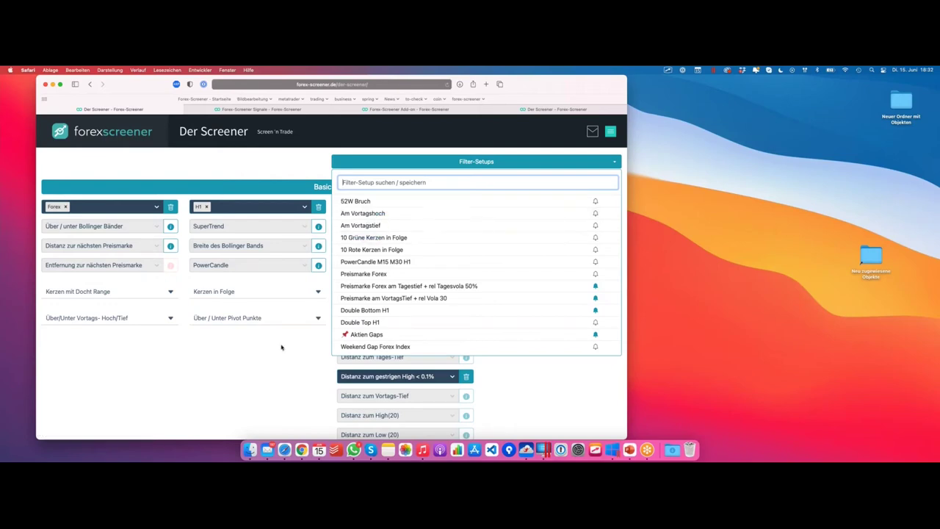
left_click(256, 186)
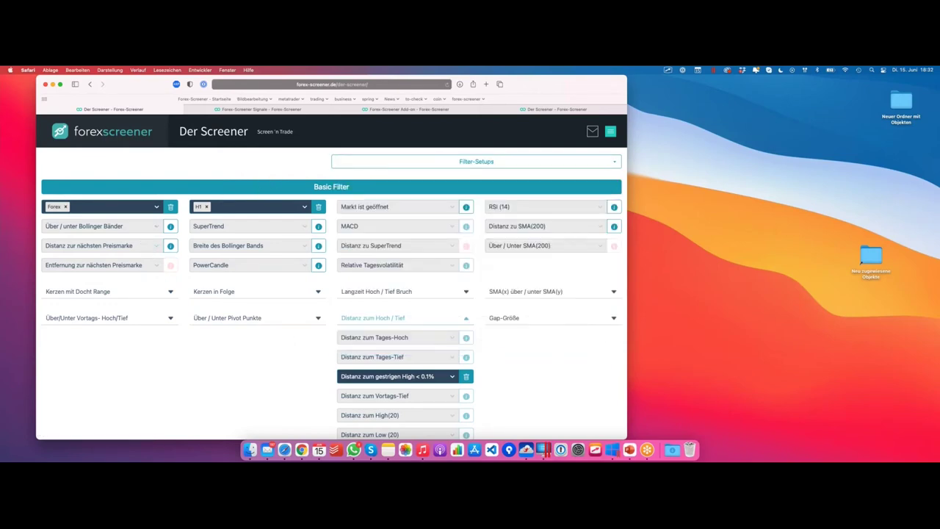
Rename the saved filter setup "Am Vortagshoch" to "Mein neues Setup" and close the setups list.
left_click(479, 163)
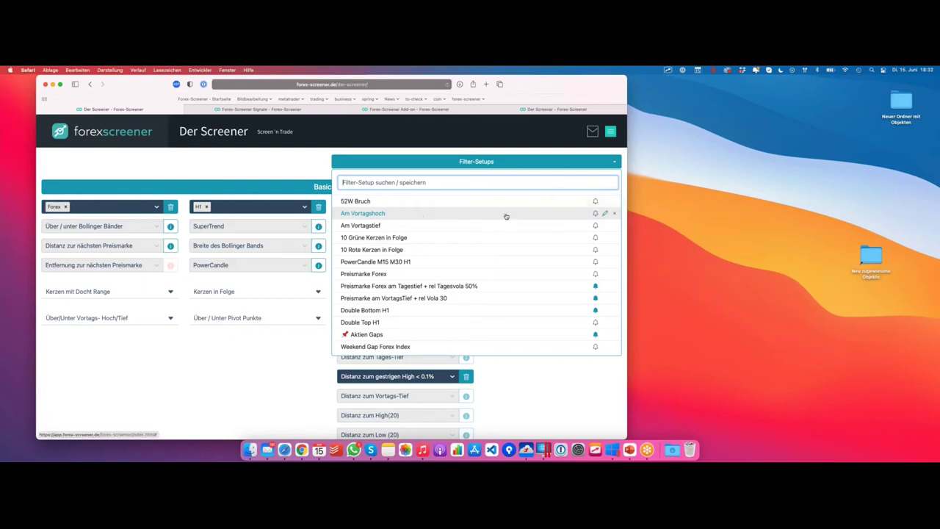
left_click(605, 214)
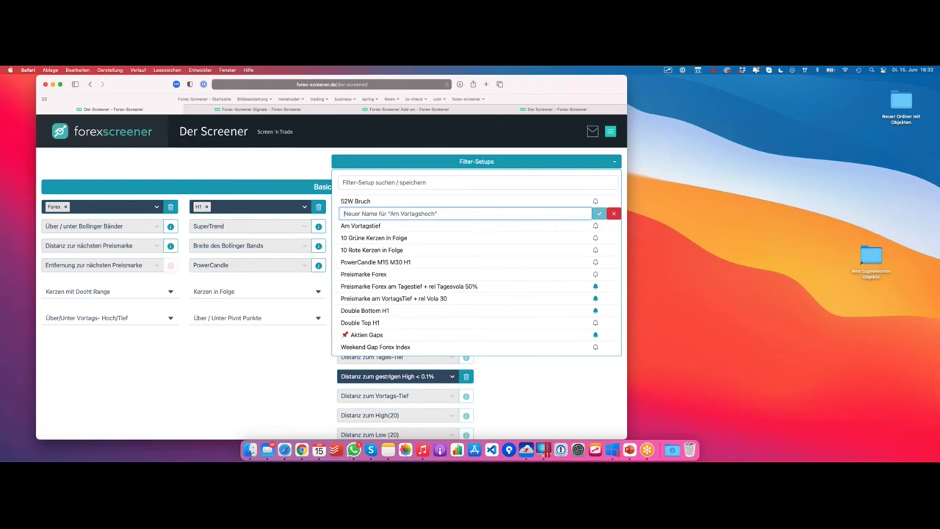
type("Mein neues")
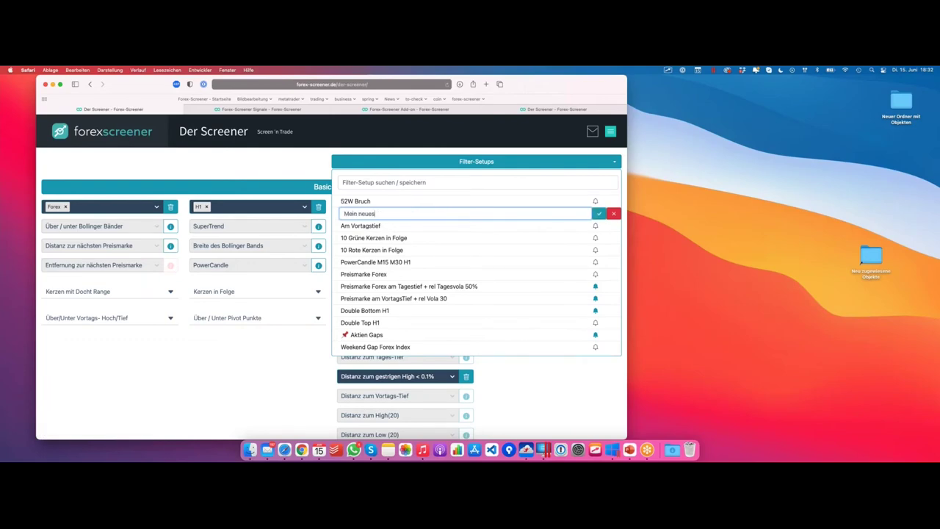
type(" Setup")
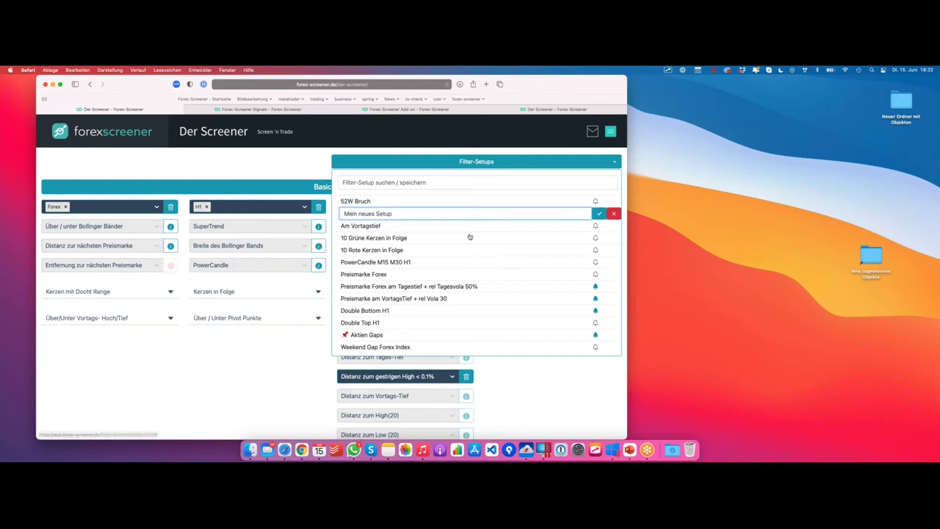
left_click(599, 213)
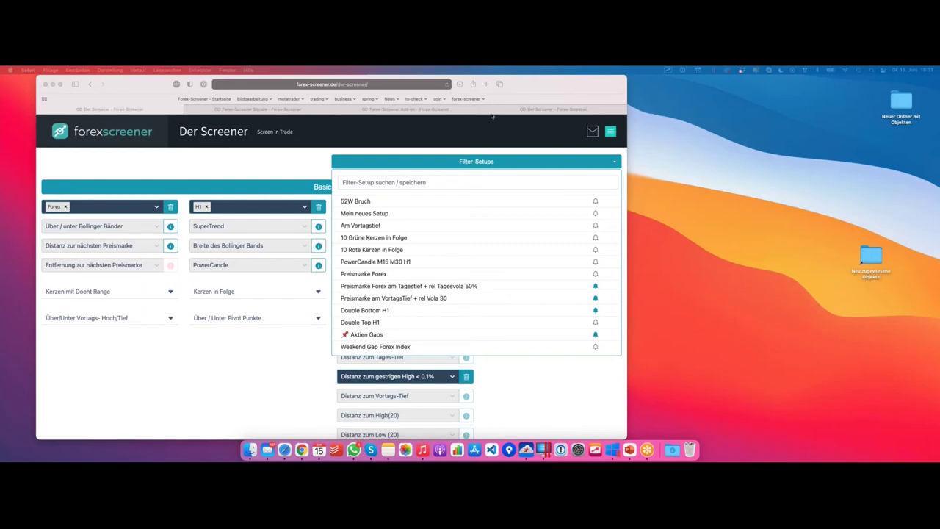
scroll(507, 140, "up", 1)
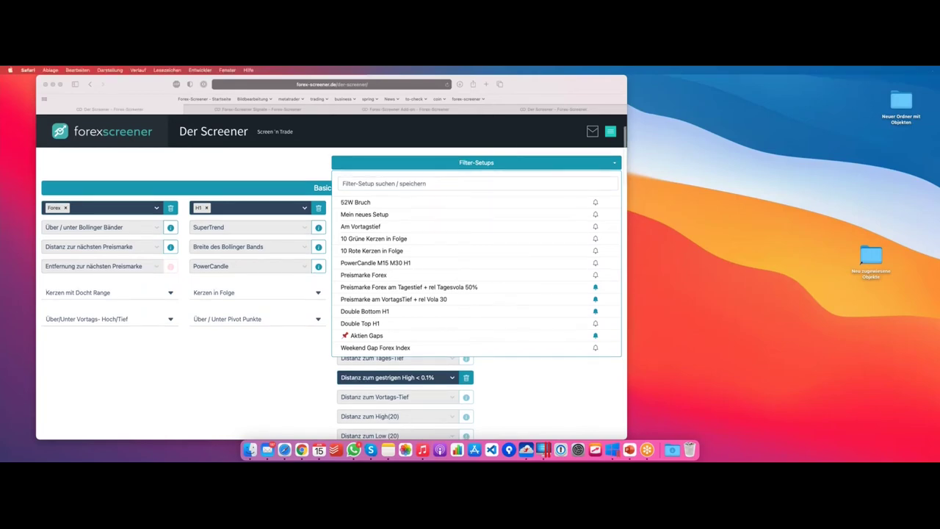
left_click(490, 182)
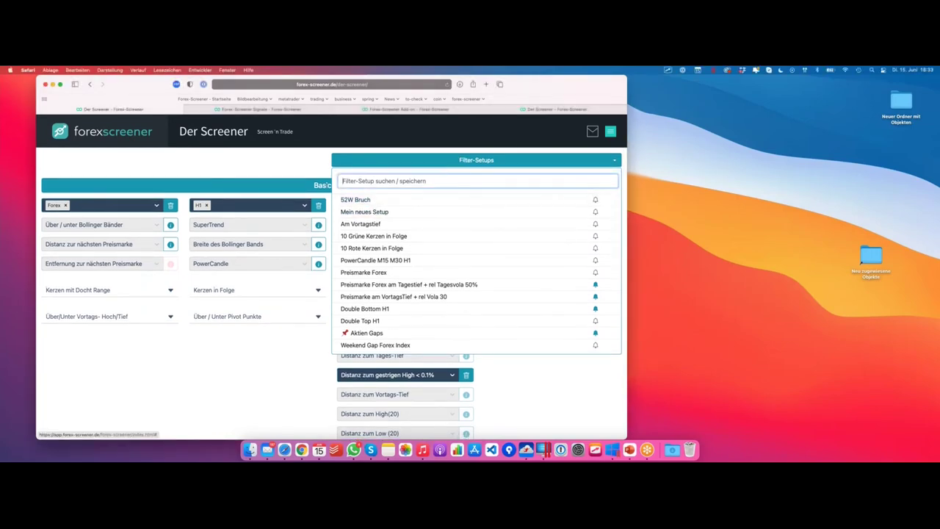
scroll(352, 194, "up", 1)
left_click(226, 193)
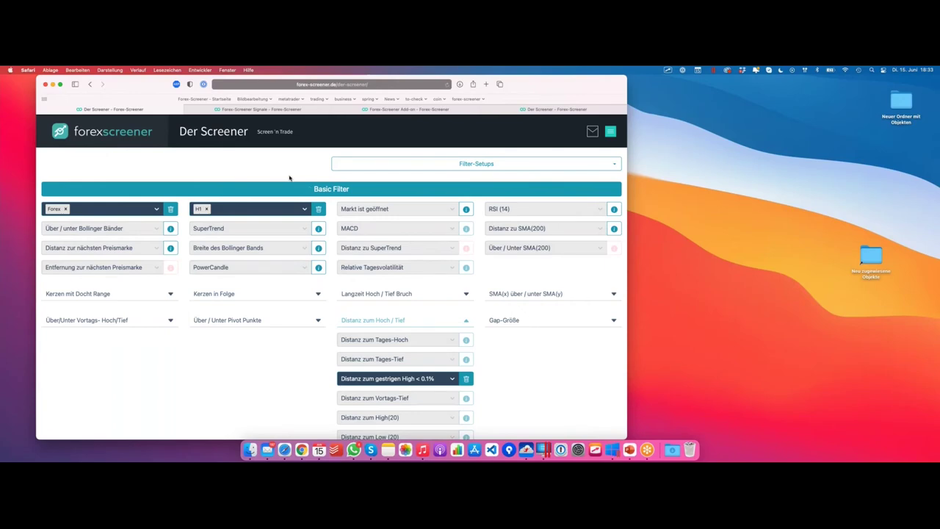
Replace the current time interval filter with M5 and review the charts of the matching forex pairs.
left_click(365, 165)
left_click(242, 190)
left_click(207, 210)
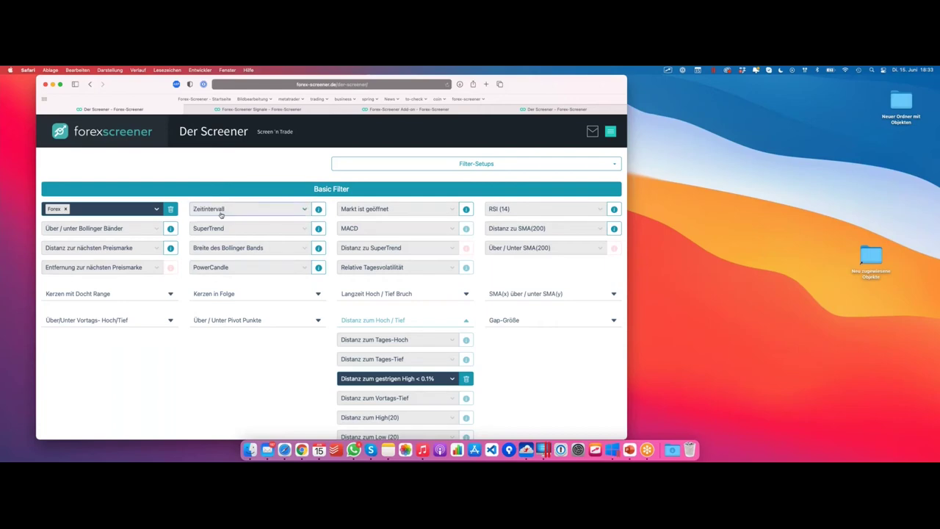
left_click(230, 211)
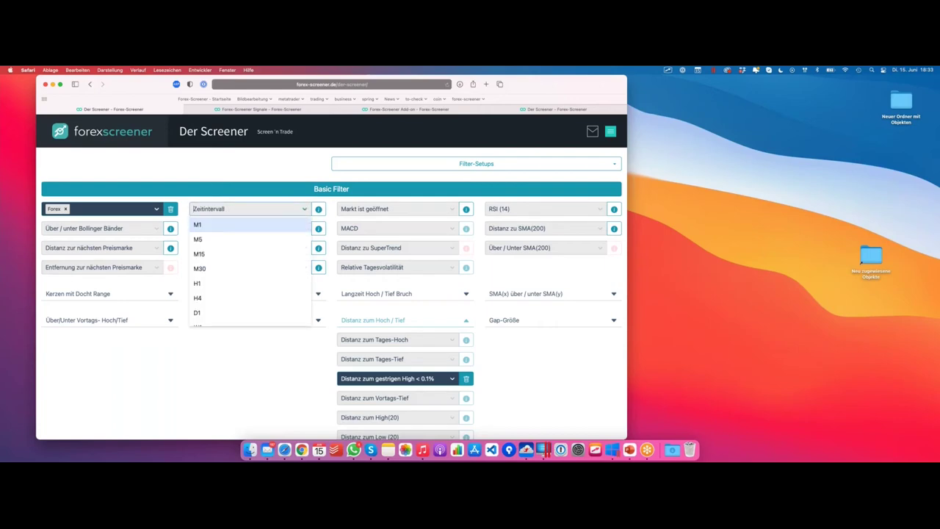
left_click(218, 239)
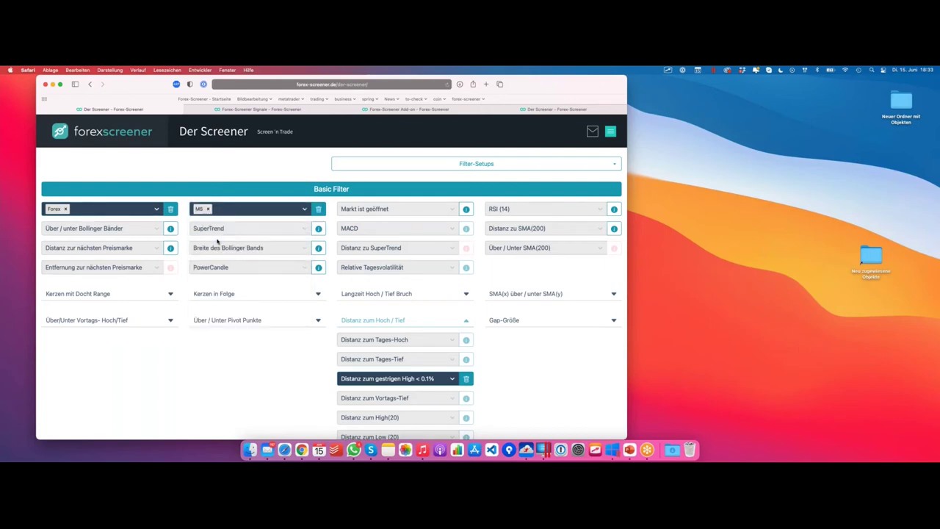
scroll(262, 231, "down", 10)
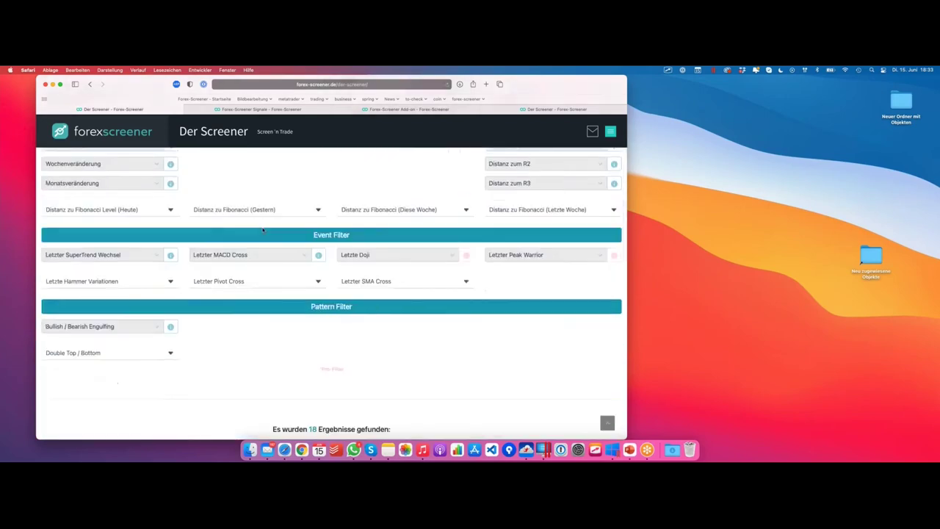
scroll(262, 231, "down", 5)
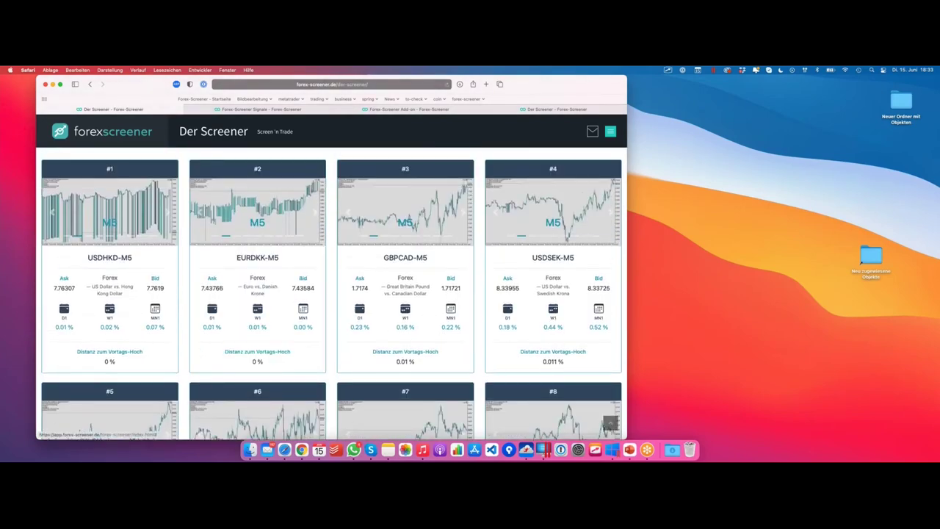
scroll(440, 305, "down", 2)
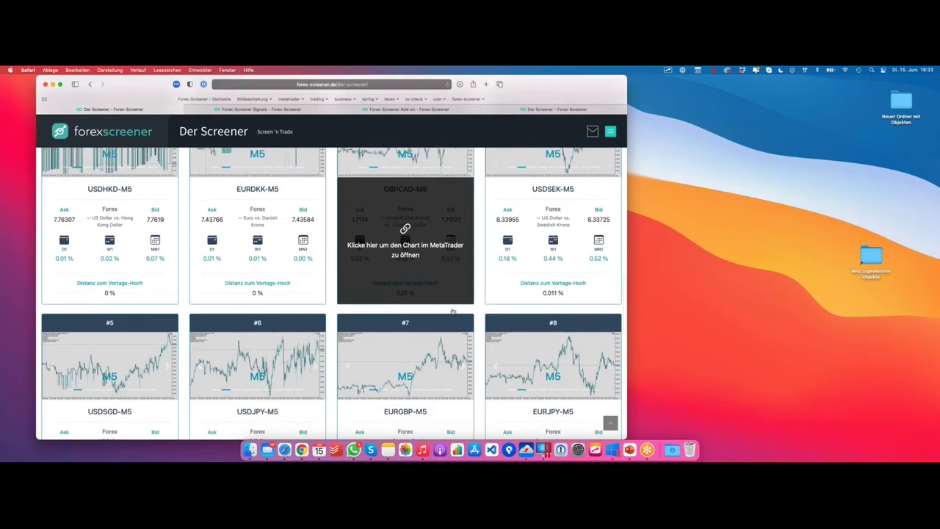
scroll(404, 323, "up", 3)
scroll(447, 289, "up", 10)
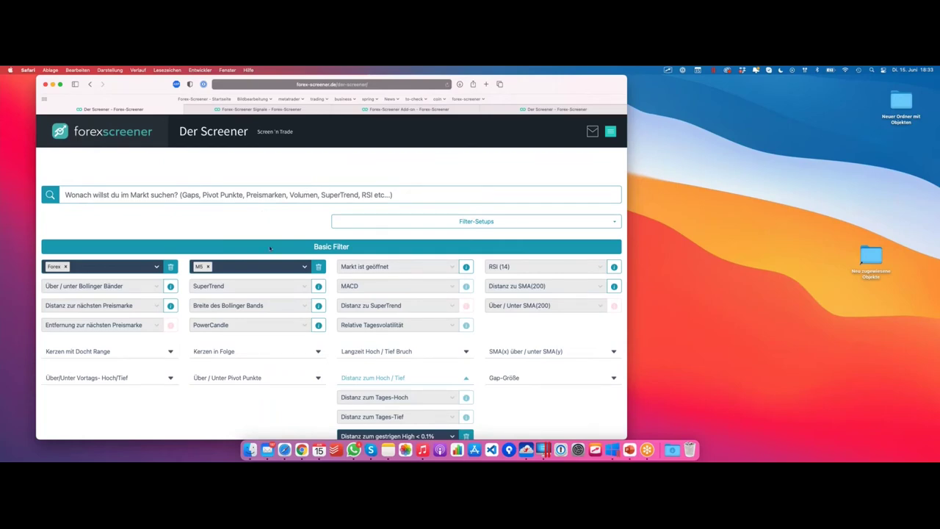
Update the saved setup "Mein neues Setup" with the currently active filters, including the M5 interval.
left_click(366, 222)
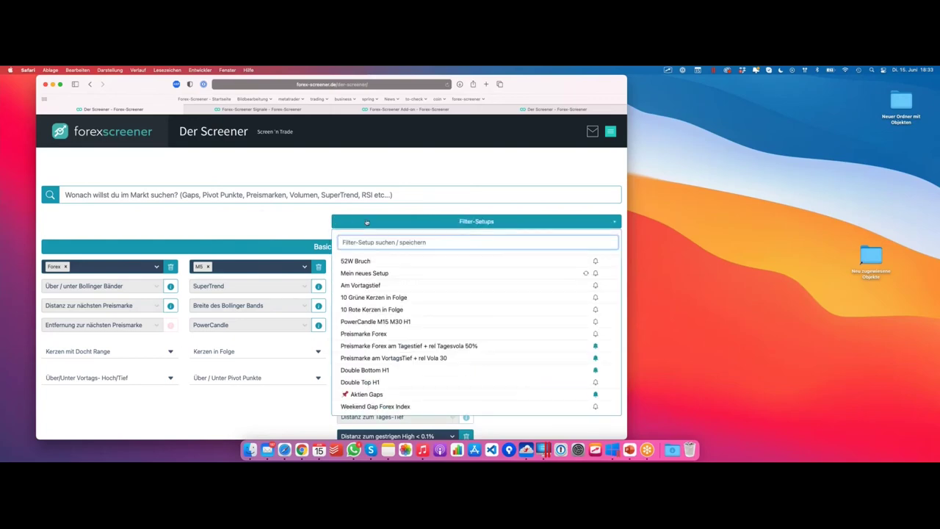
mouse_move(525, 274)
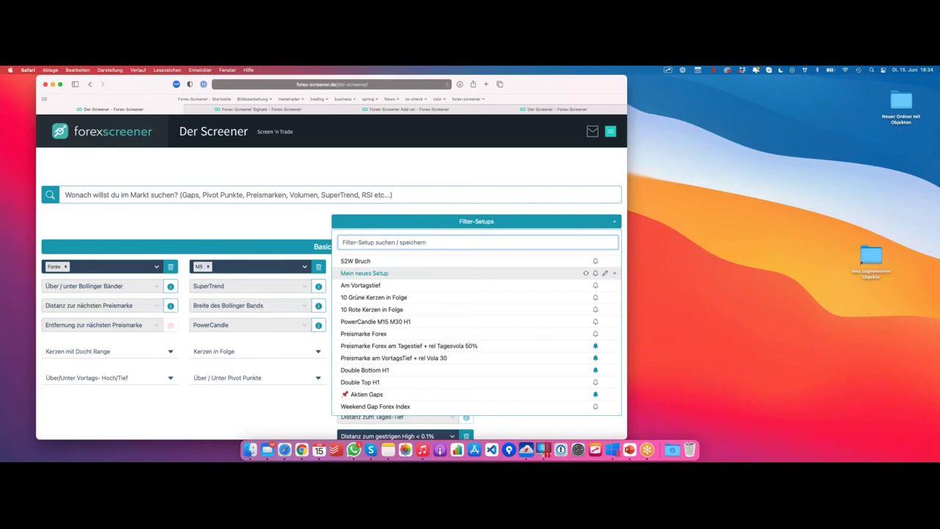
left_click(587, 275)
left_click(587, 275)
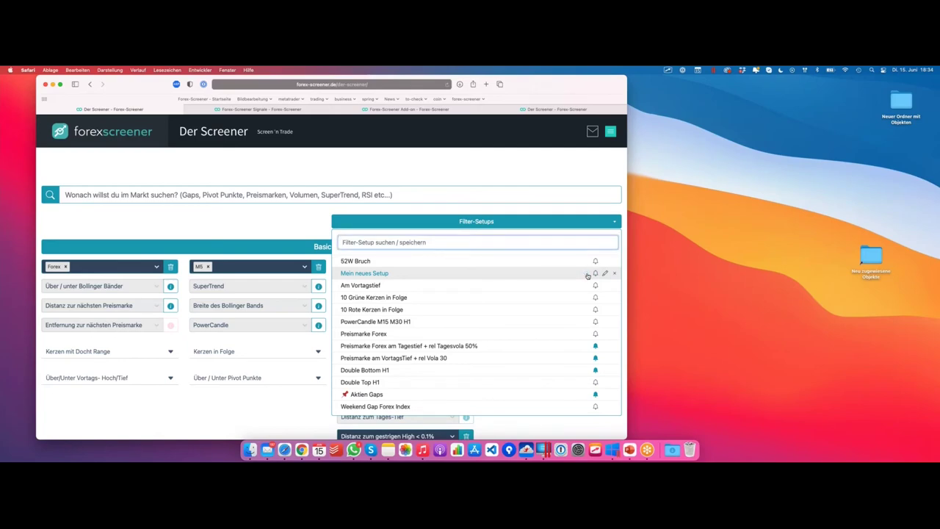
left_click(405, 235)
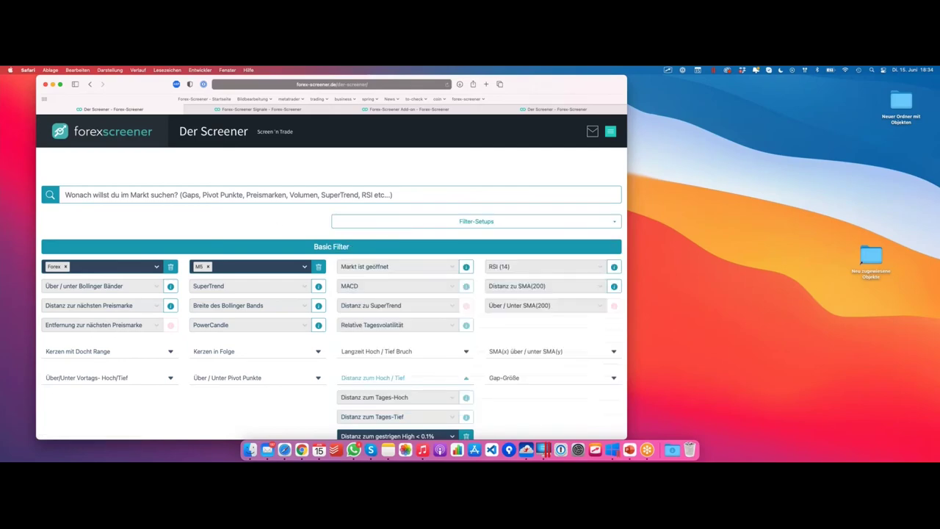
Rename the saved setup "Mein neues Setup" to "Am Vortagshoch".
left_click(411, 223)
left_click(604, 272)
left_click(444, 274)
type("Am")
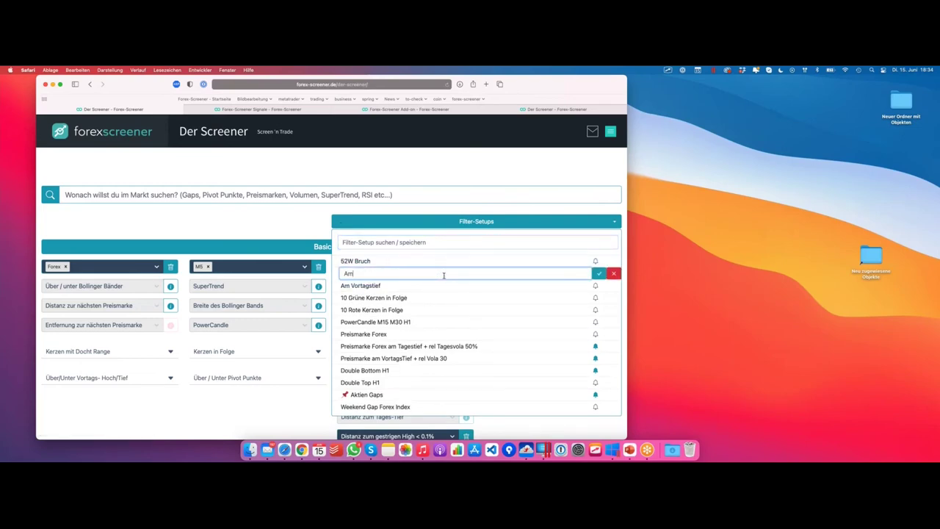
type(" Vortagshoch")
left_click(598, 273)
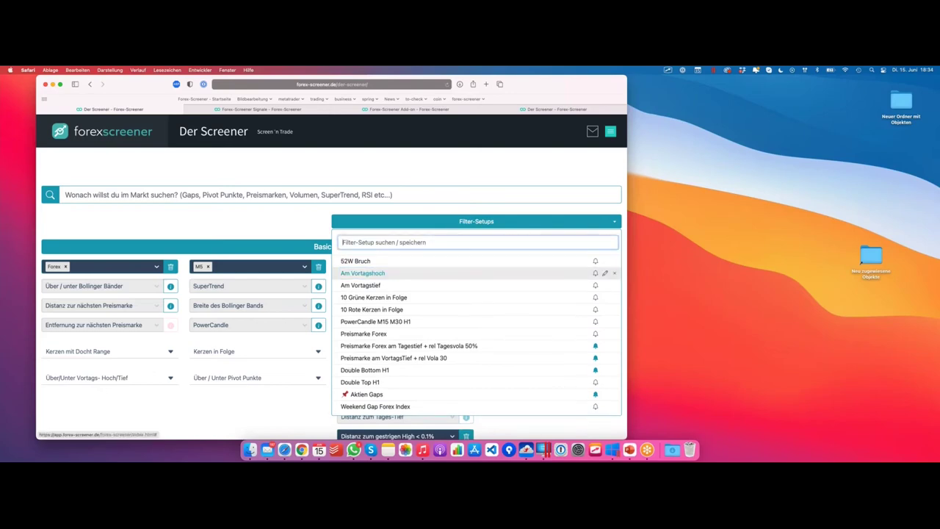
Close the setups list and set the time interval filter to H1 in place of the current interval.
left_click(221, 231)
left_click(430, 223)
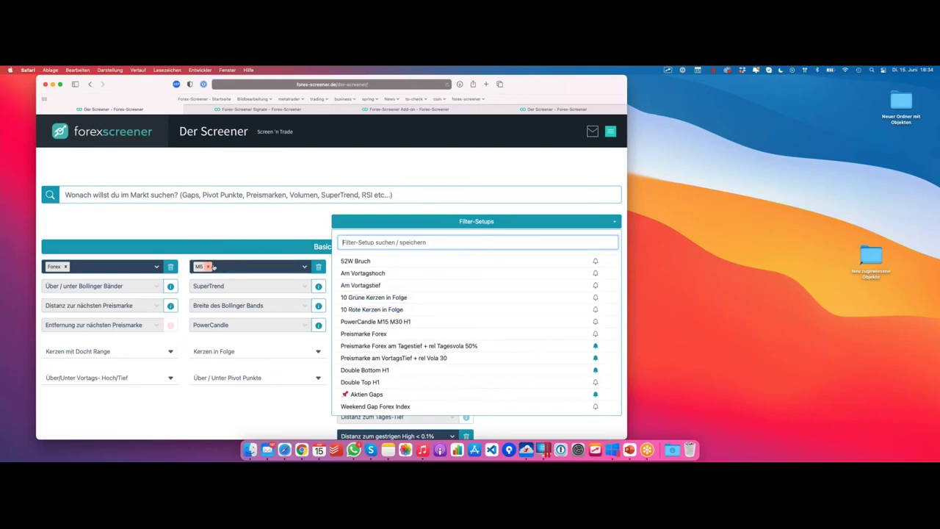
left_click(250, 233)
left_click(208, 266)
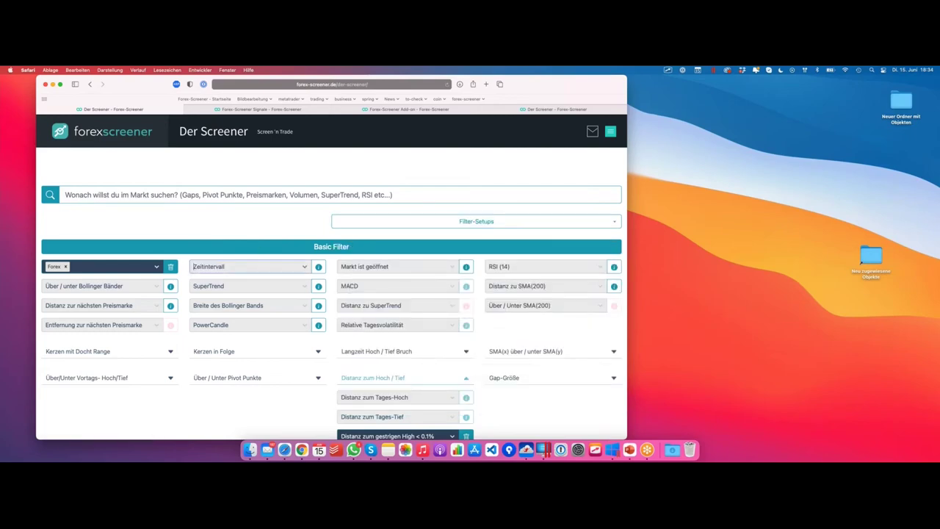
left_click(227, 267)
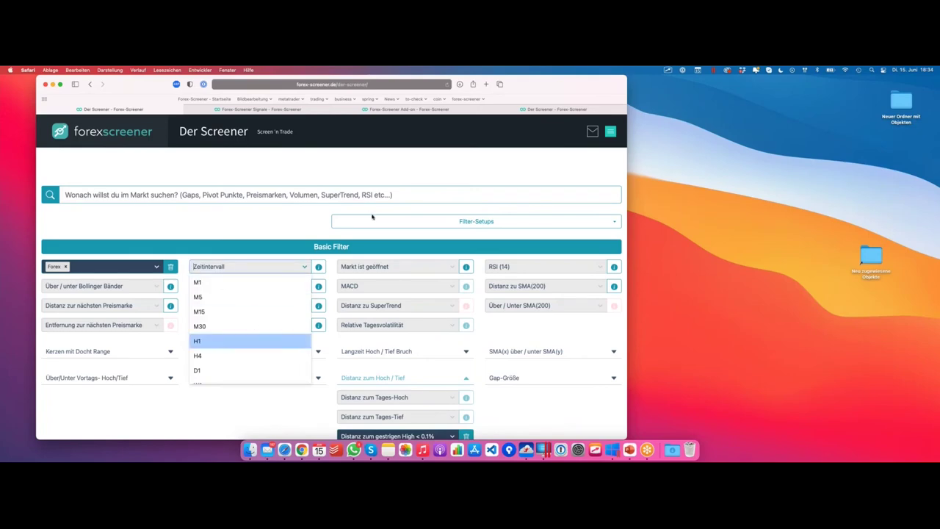
left_click(220, 341)
Reorder the saved setups, moving "52W Bruch" below "PowerCandle M15 M30 H1" and "Preismarke Forex" to the start of the list.
left_click(476, 221)
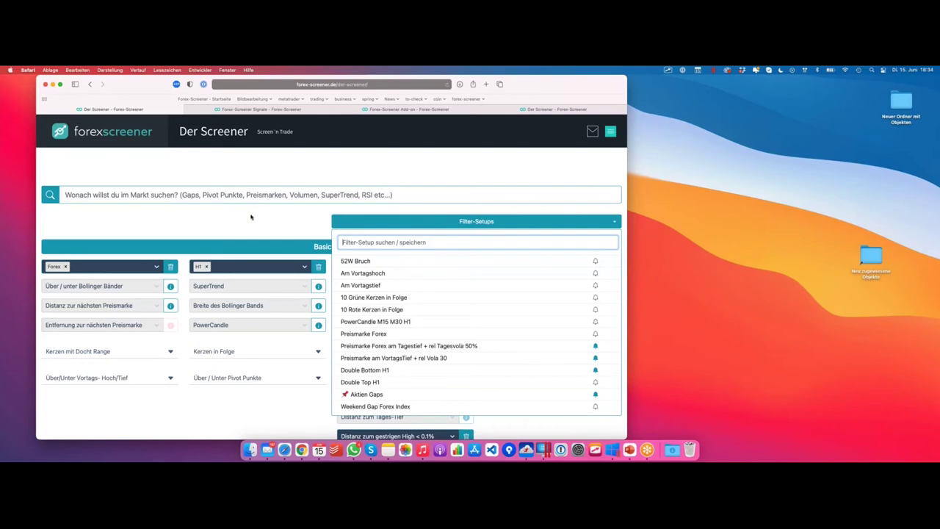
left_click(338, 221)
left_click(378, 221)
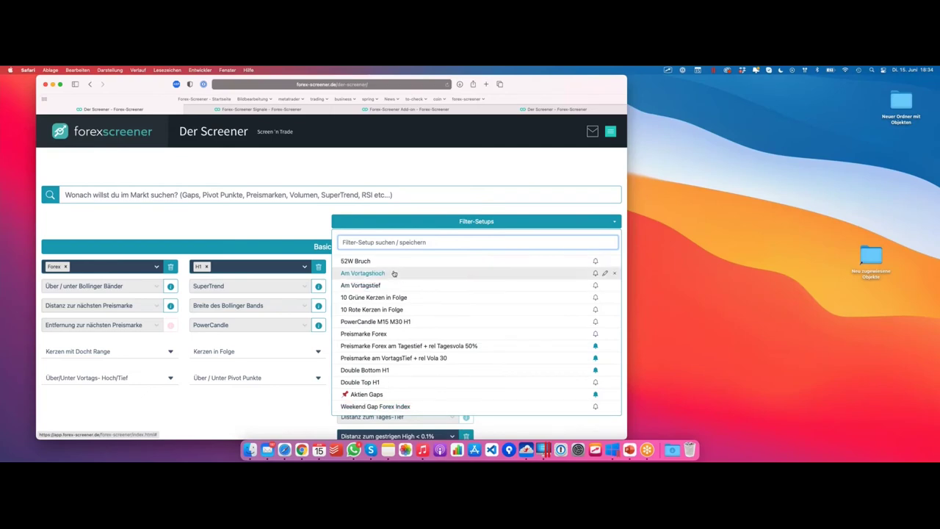
left_click_drag(375, 264, 377, 330)
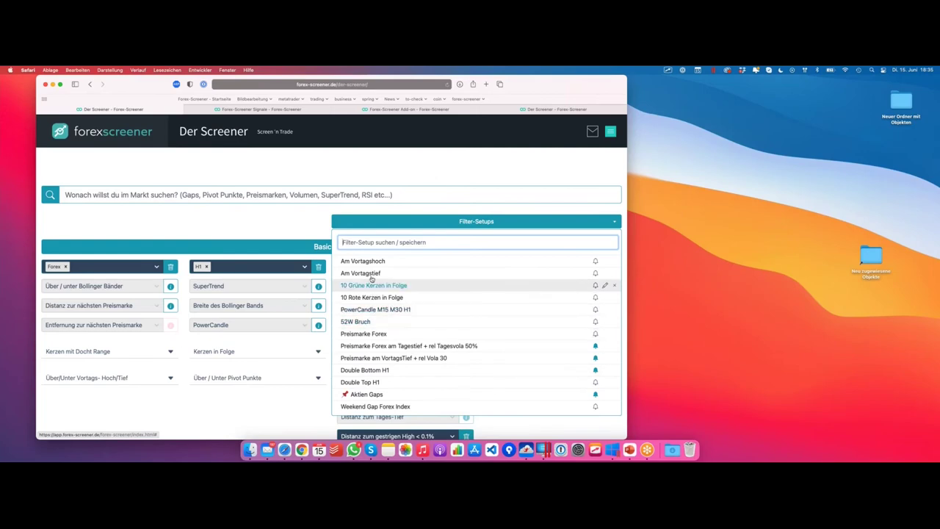
left_click_drag(379, 335, 378, 262)
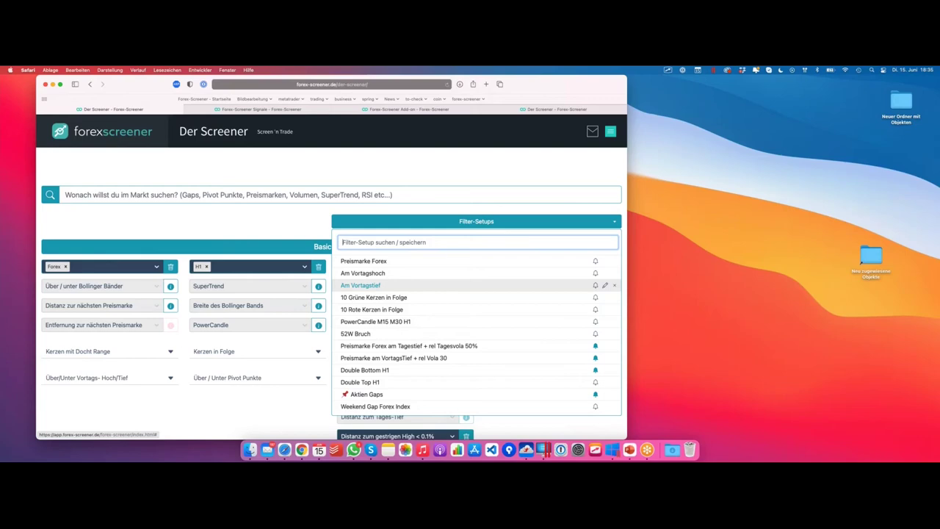
Load the saved setup "Aktien Gaps", review the filters it applies and recheck its entry in the setups list.
left_click(367, 394)
scroll(301, 216, "down", 4)
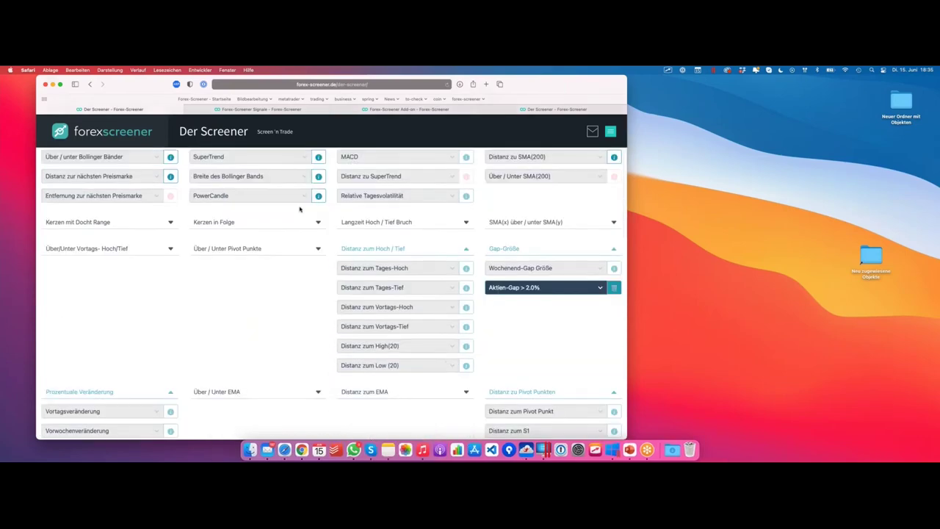
scroll(301, 210, "up", 2)
scroll(302, 209, "up", 1)
left_click(385, 186)
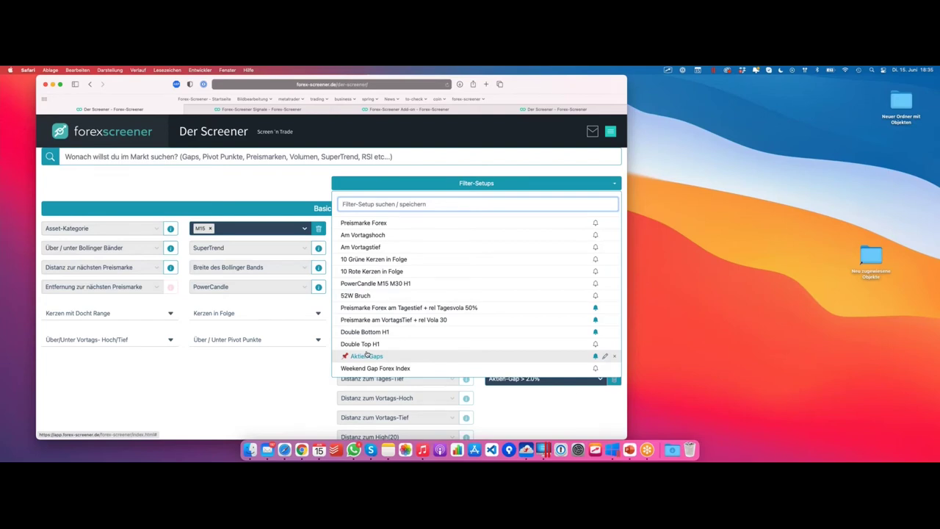
left_click(243, 199)
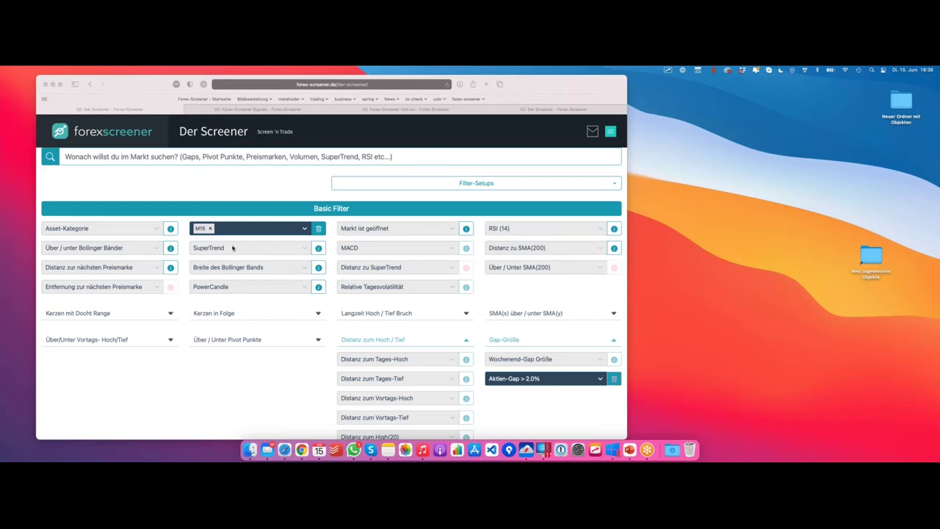
With all active filters cleared, search the available filters for "sma" and expand the "Letzter SMA Cross" group.
left_click(103, 190)
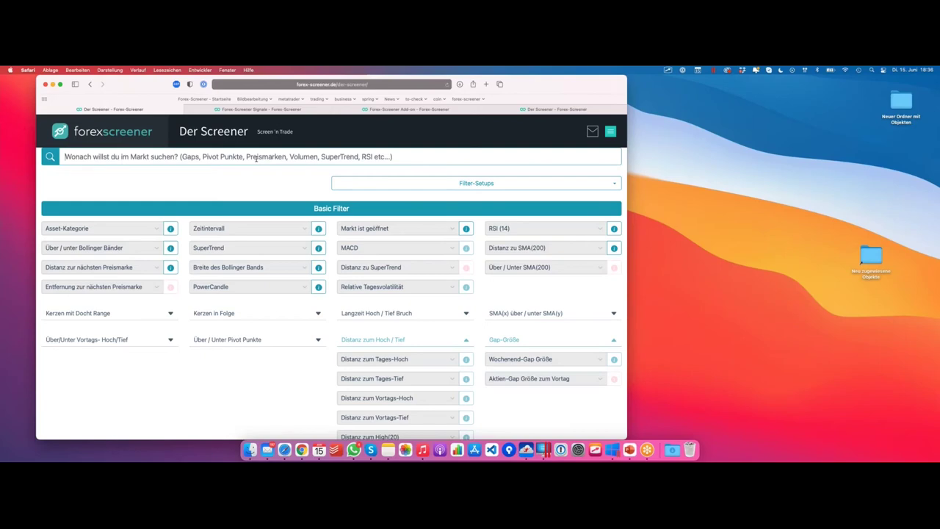
type("sma")
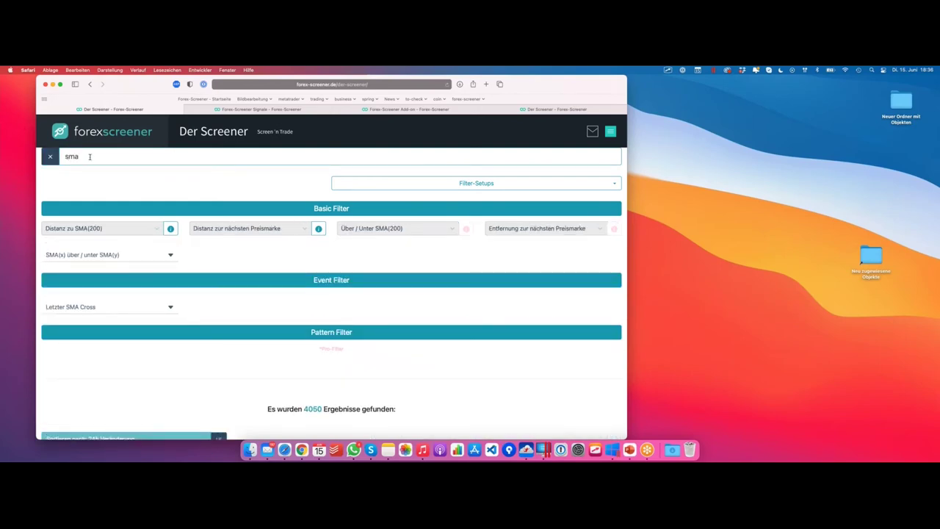
scroll(103, 176, "up", 2)
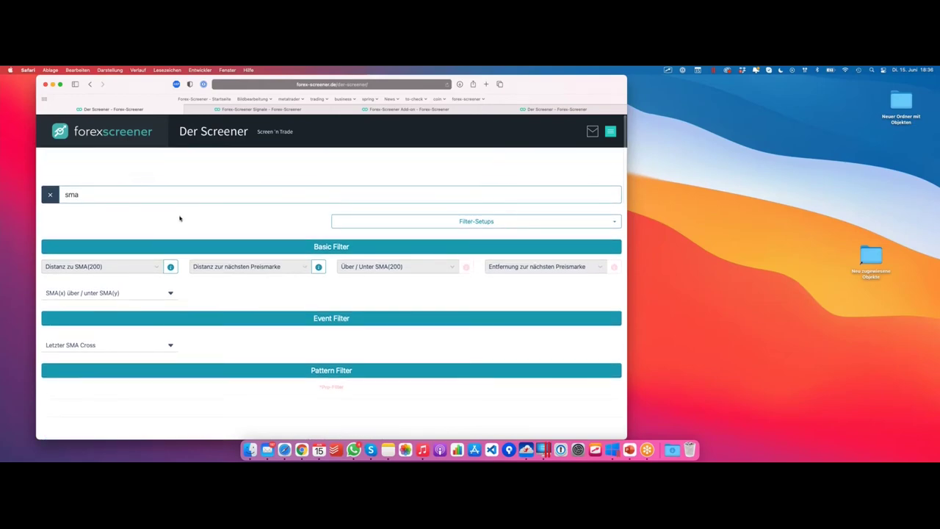
left_click(143, 342)
scroll(160, 313, "down", 2)
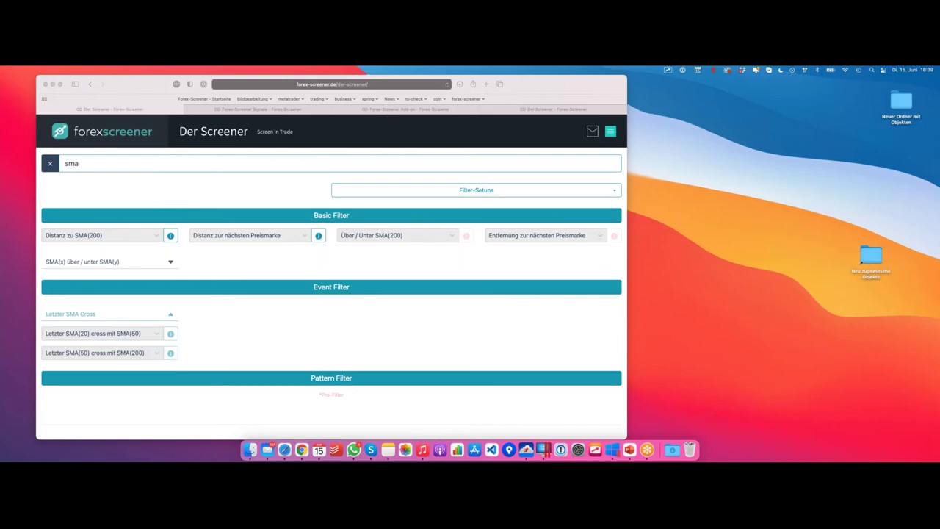
Clear the "sma" filter search to return to the full list of filters.
left_click(243, 192)
left_click(109, 181)
left_click(44, 163)
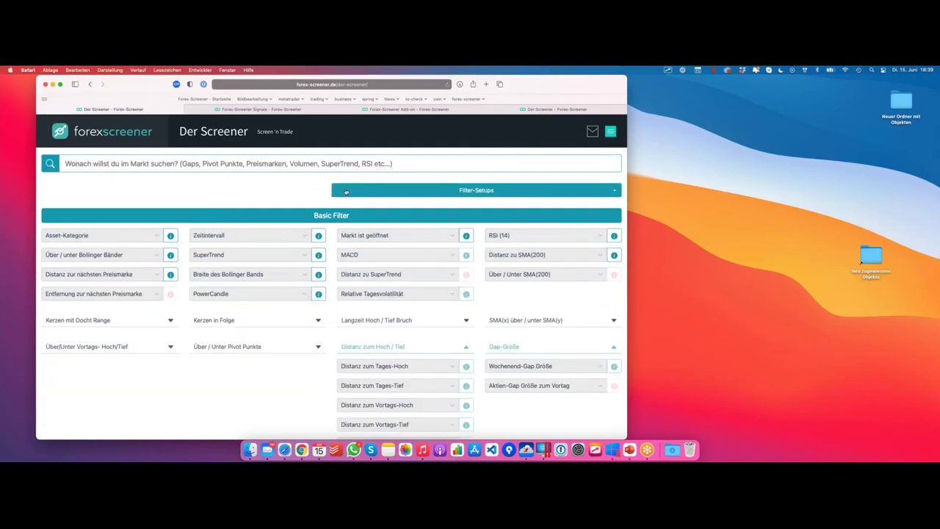
Switch to the presentation and show the "Forex-Screener Signale" slide.
key("ctrl+Left")
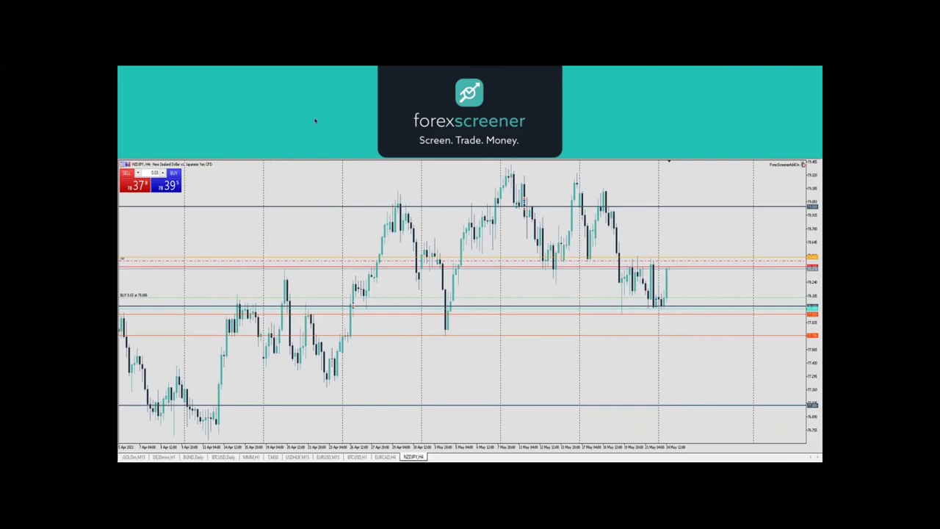
left_click(610, 295)
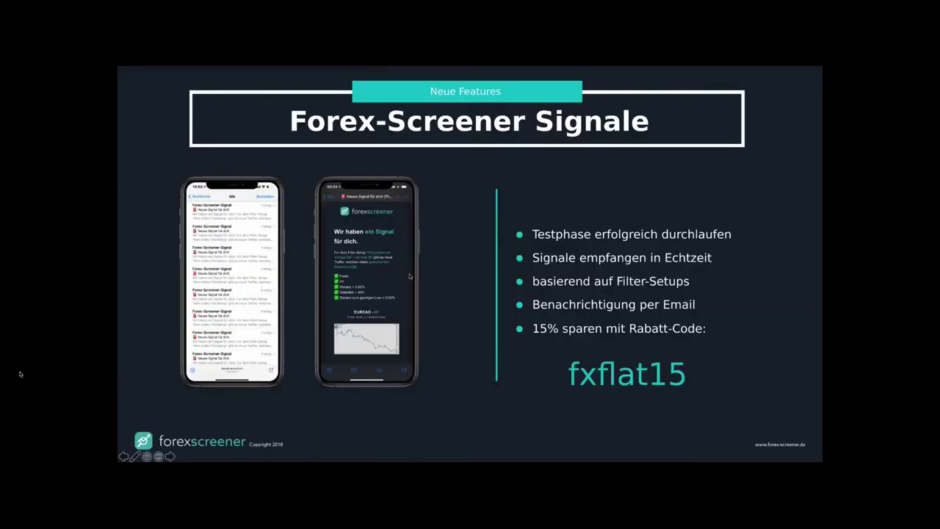
left_click(410, 276)
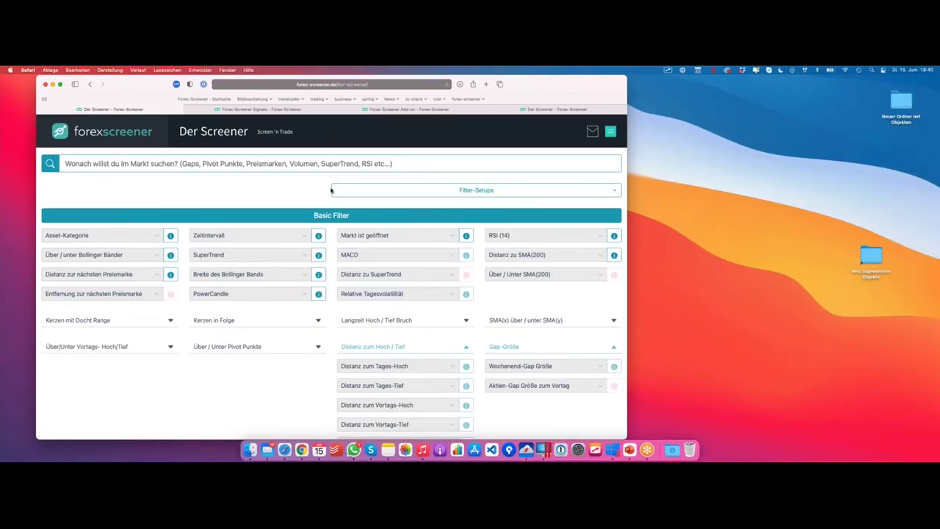
Load the saved setup "Preismarke am VortagsTief + rel Vola 30" in the screener and review the options of its price mark distance filter.
left_click(422, 192)
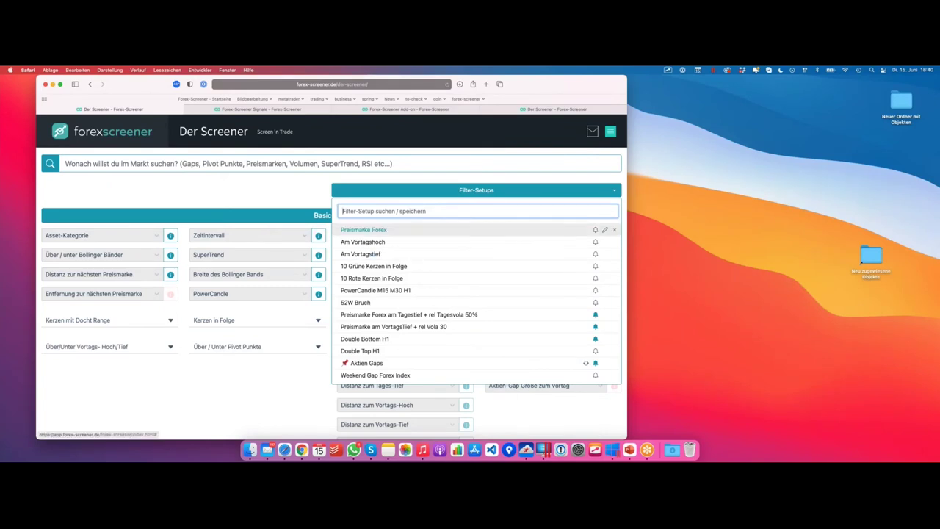
scroll(431, 253, "down", 1)
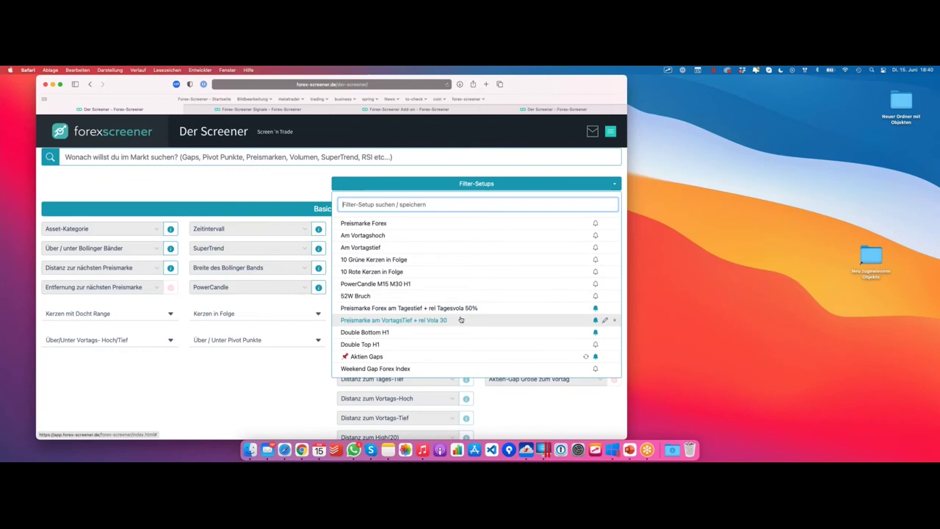
left_click(393, 320)
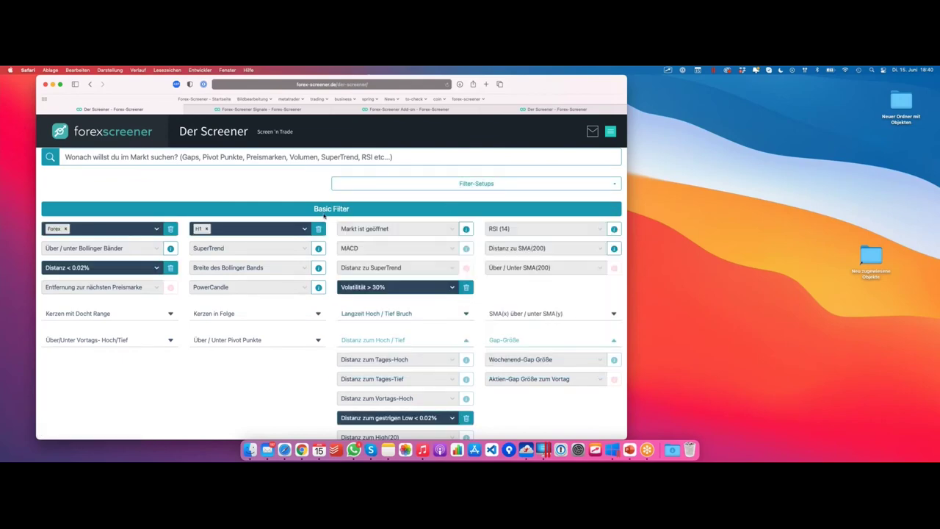
scroll(323, 214, "down", 1)
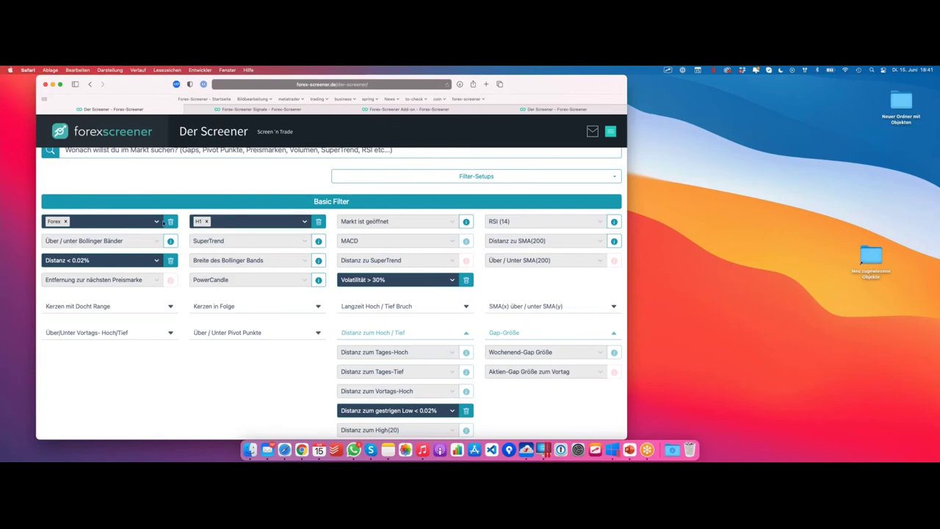
left_click(103, 260)
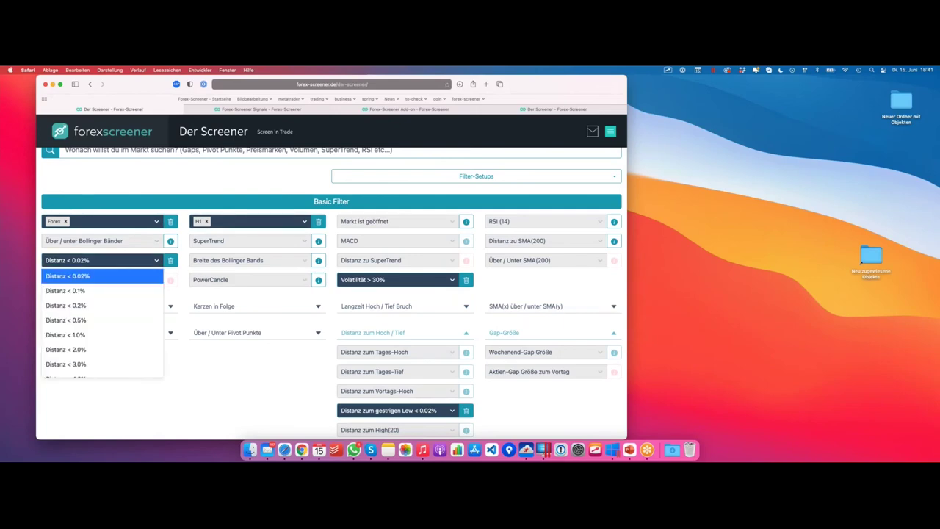
left_click(126, 264)
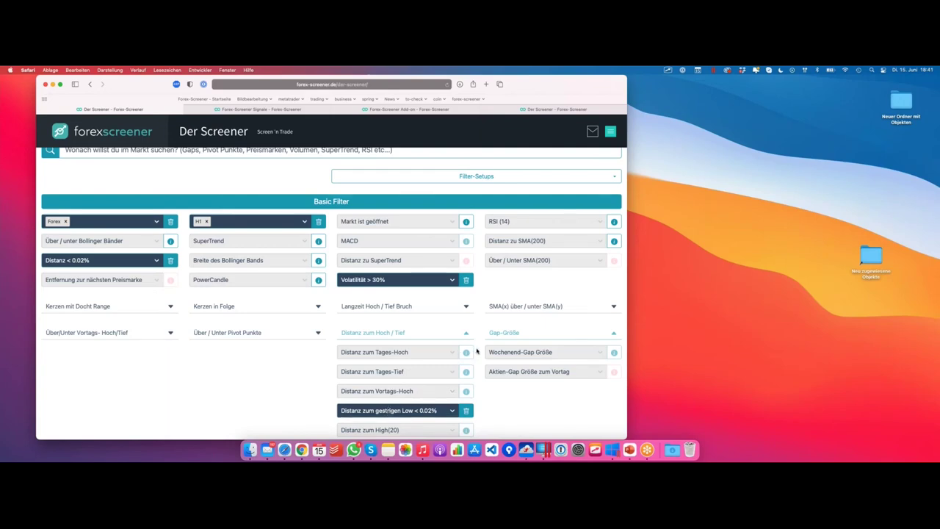
Remove the relative daily volatility filter and reapply it as "Volatilität > 30%".
left_click(451, 282)
left_click(451, 282)
left_click(465, 280)
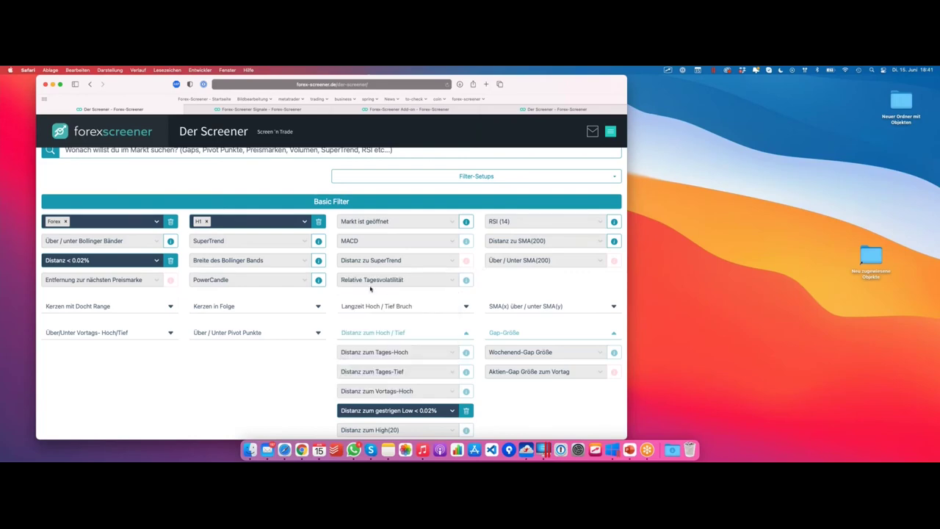
left_click(433, 285)
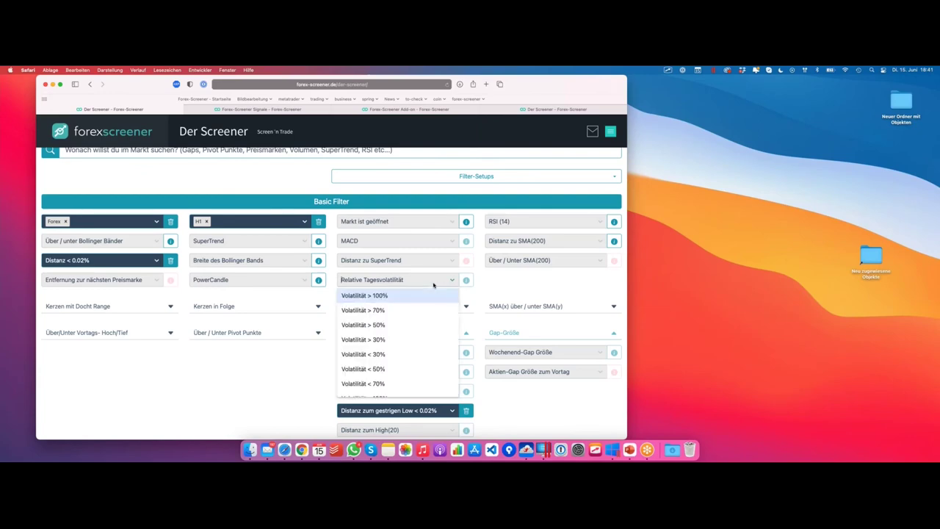
left_click(403, 339)
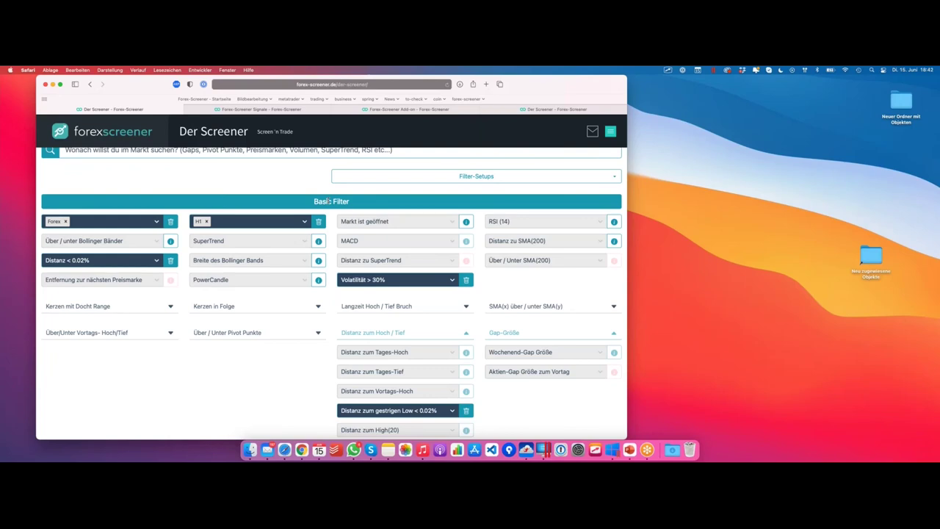
Check the screening results for the active filters below the Pattern Filter section.
scroll(328, 201, "down", 15)
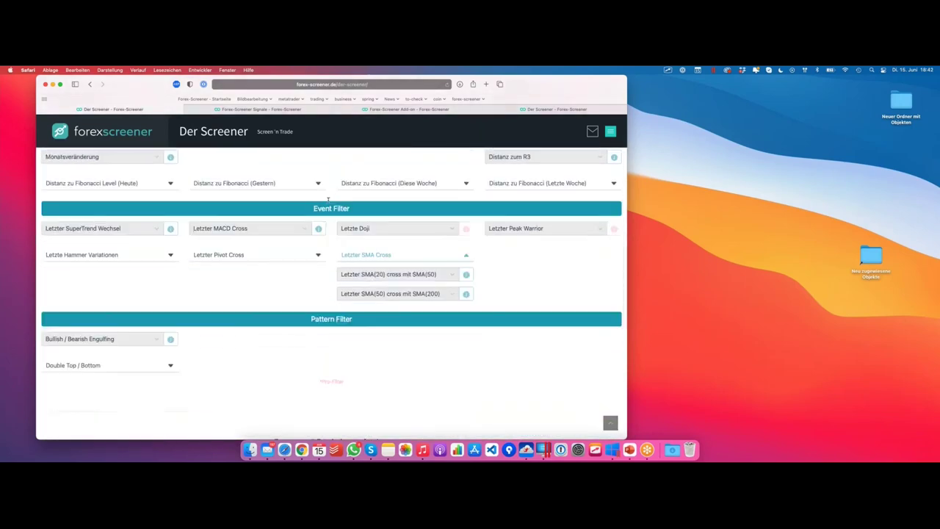
scroll(311, 279, "down", 1)
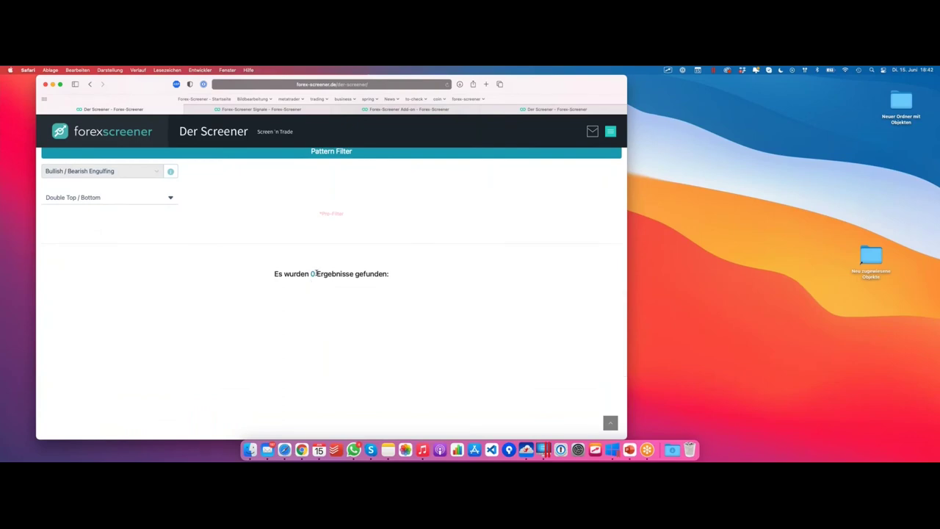